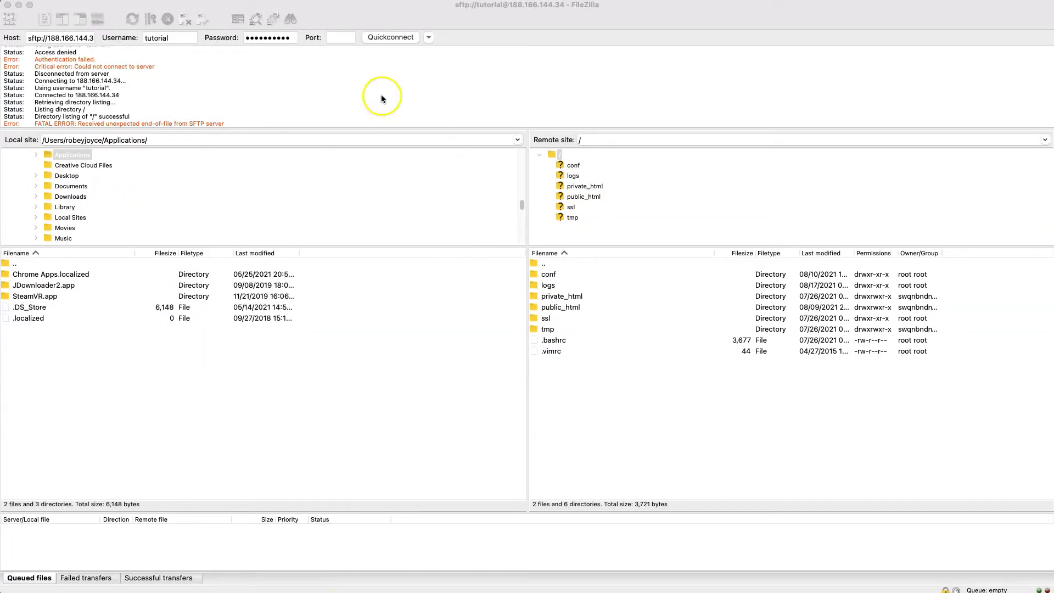
# Reconnect FileZilla on port 22, aborting the previous connection that ended in an error
pyautogui.click(386, 38)
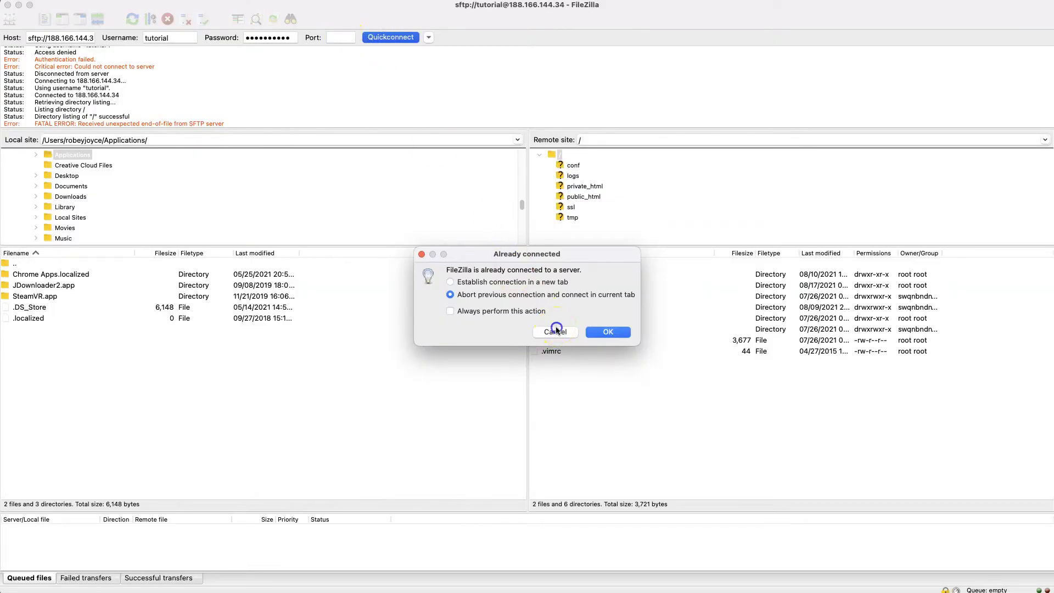
pyautogui.click(554, 331)
pyautogui.click(338, 38)
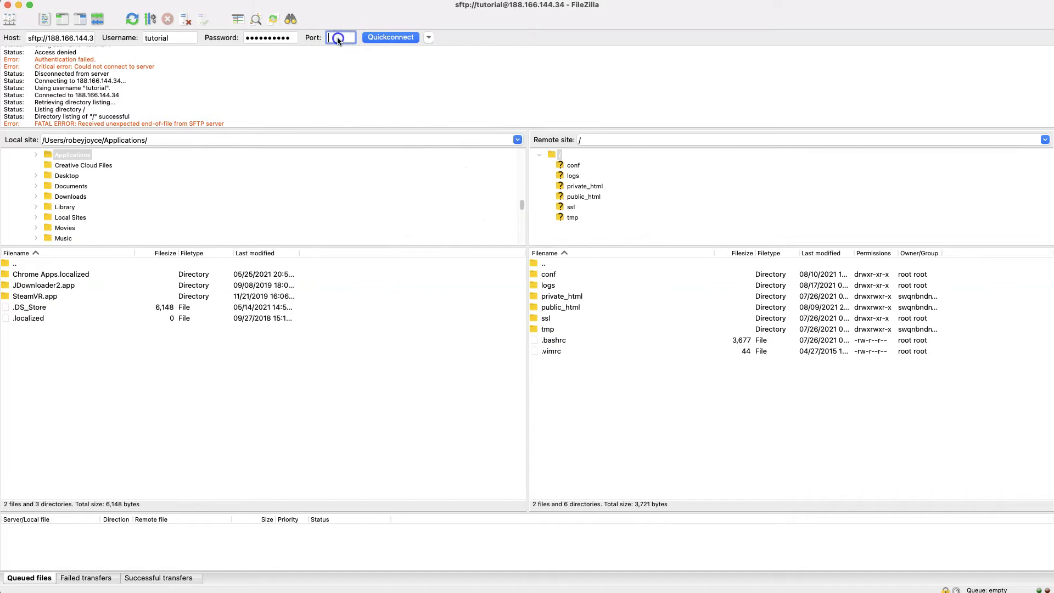
pyautogui.write('22')
pyautogui.click(391, 39)
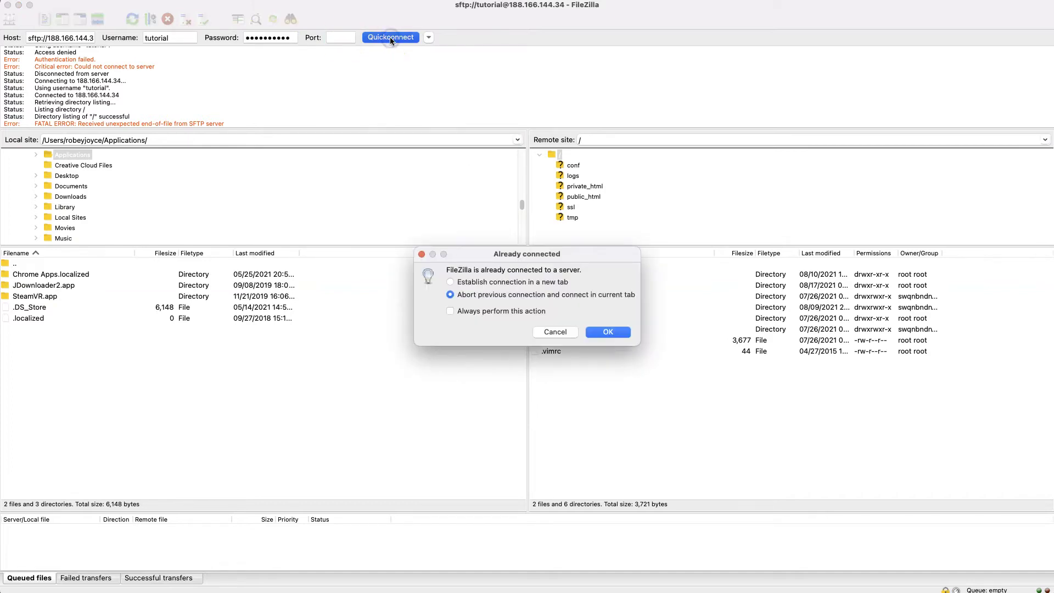
pyautogui.click(617, 334)
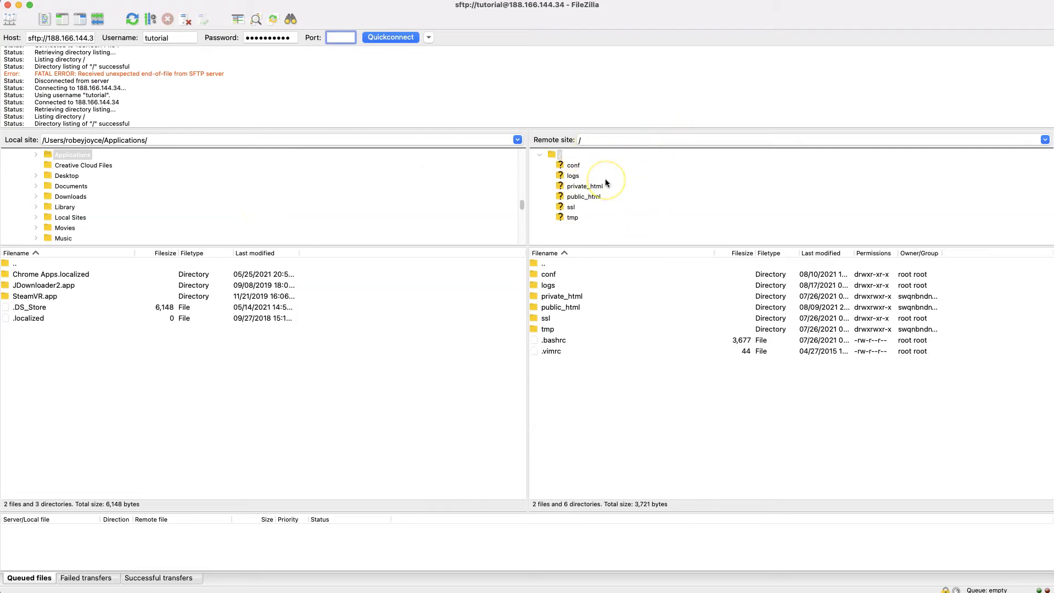
# Browse the remote tree to public_html > wp-content > plugins
pyautogui.click(584, 189)
pyautogui.click(581, 198)
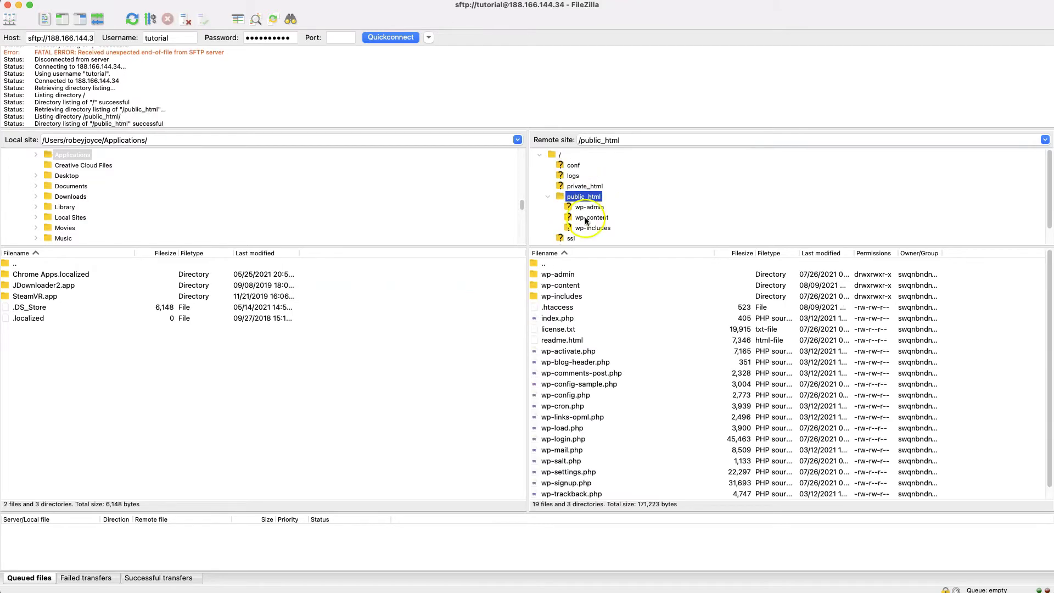
pyautogui.click(597, 219)
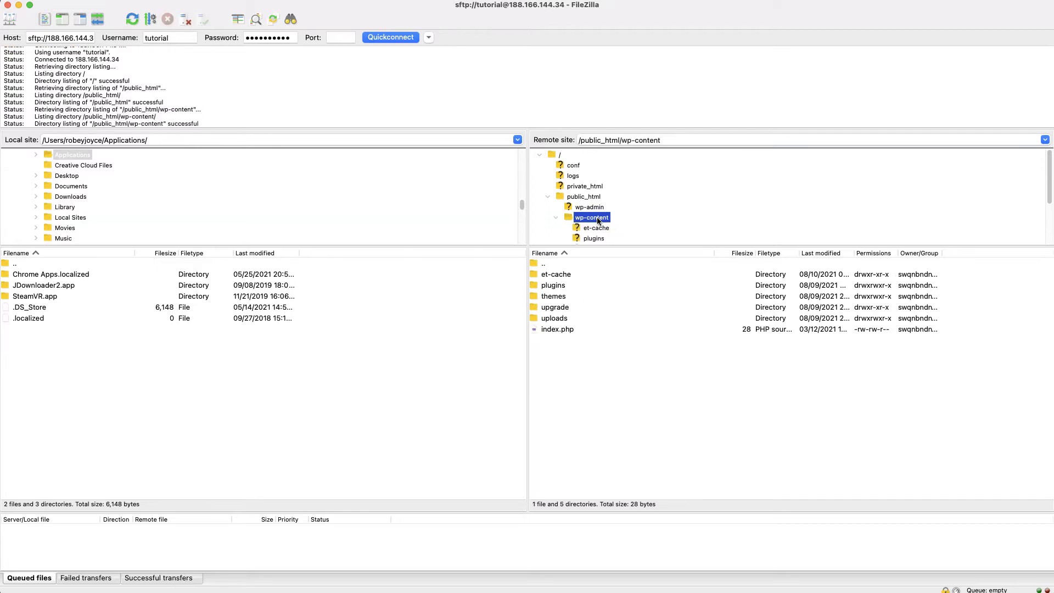
pyautogui.scroll(-2, 598, 220)
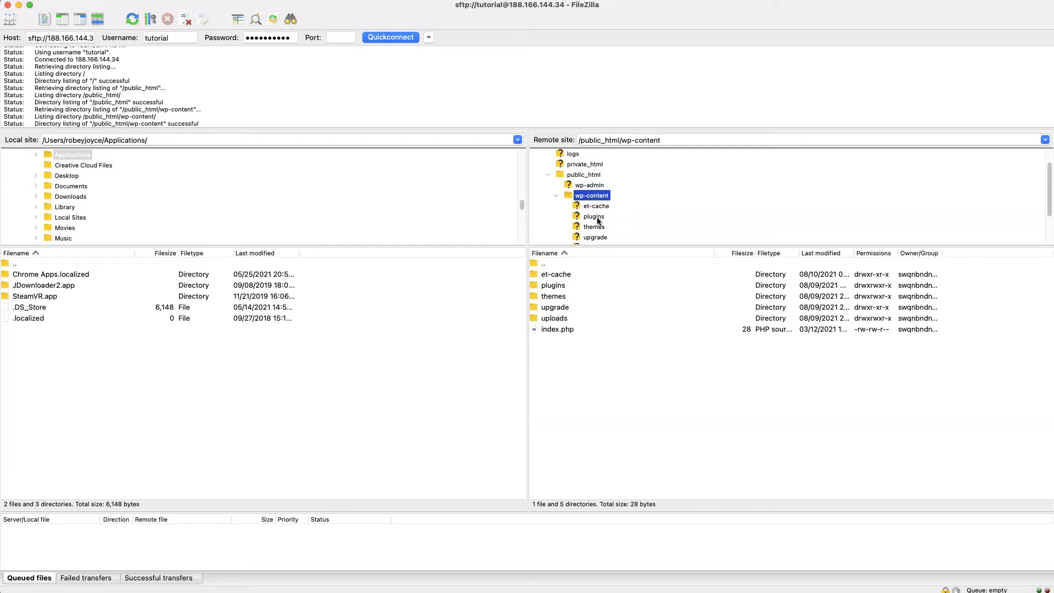
pyautogui.click(598, 221)
# Rename the remote plugins folder to plugins-temp
pyautogui.rightClick(598, 220)
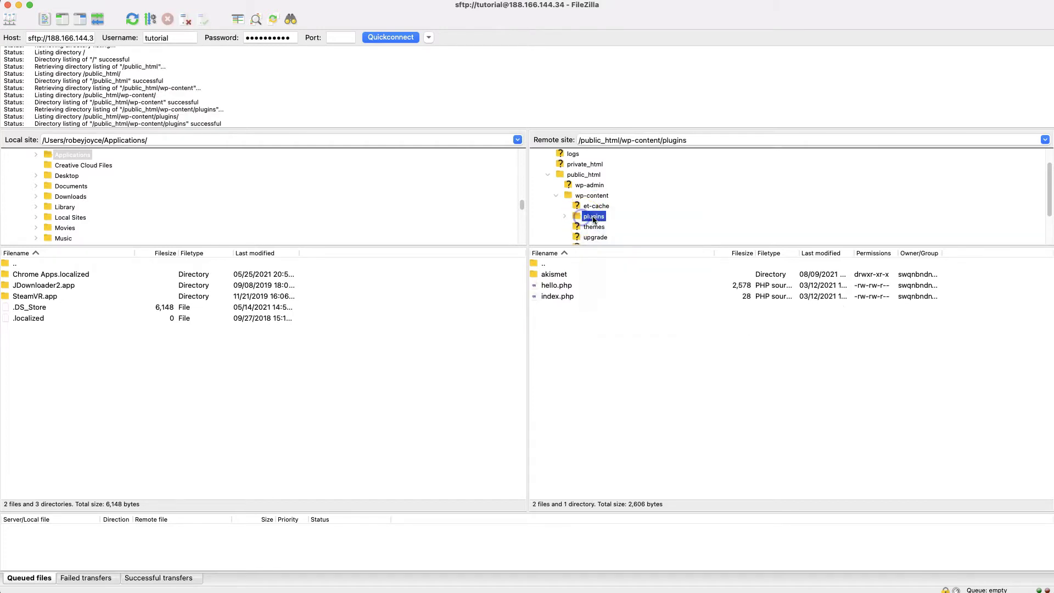
pyautogui.rightClick(582, 217)
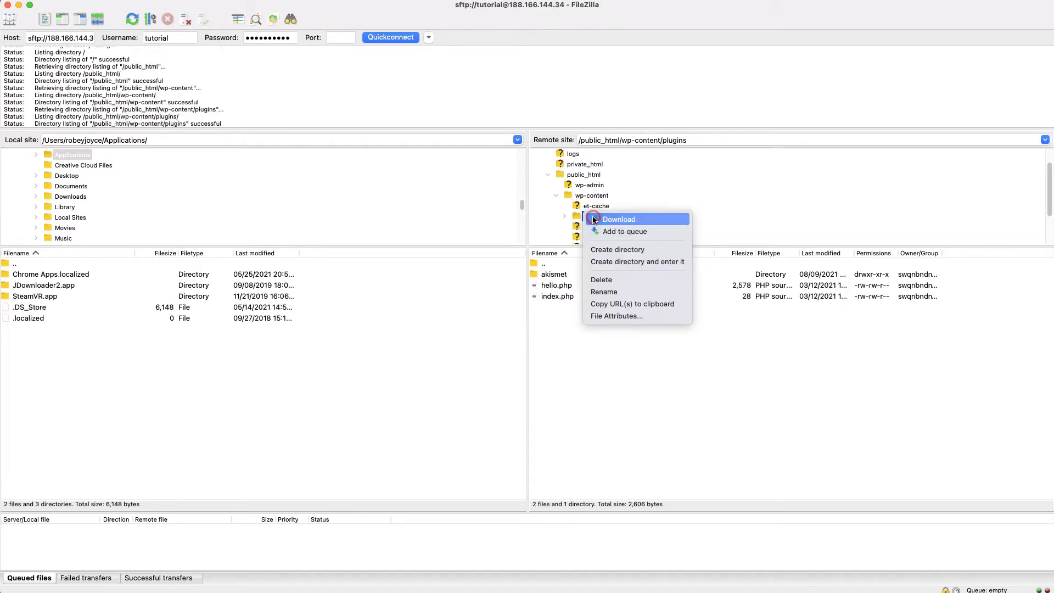
pyautogui.click(631, 292)
pyautogui.press('Right')
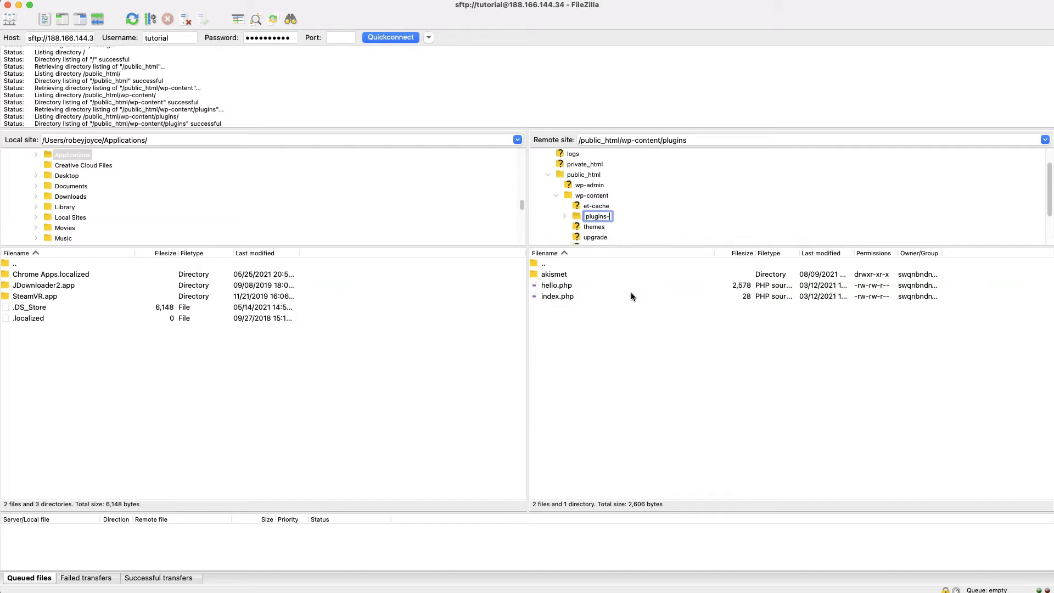
pyautogui.write('temp')
pyautogui.press('Return')
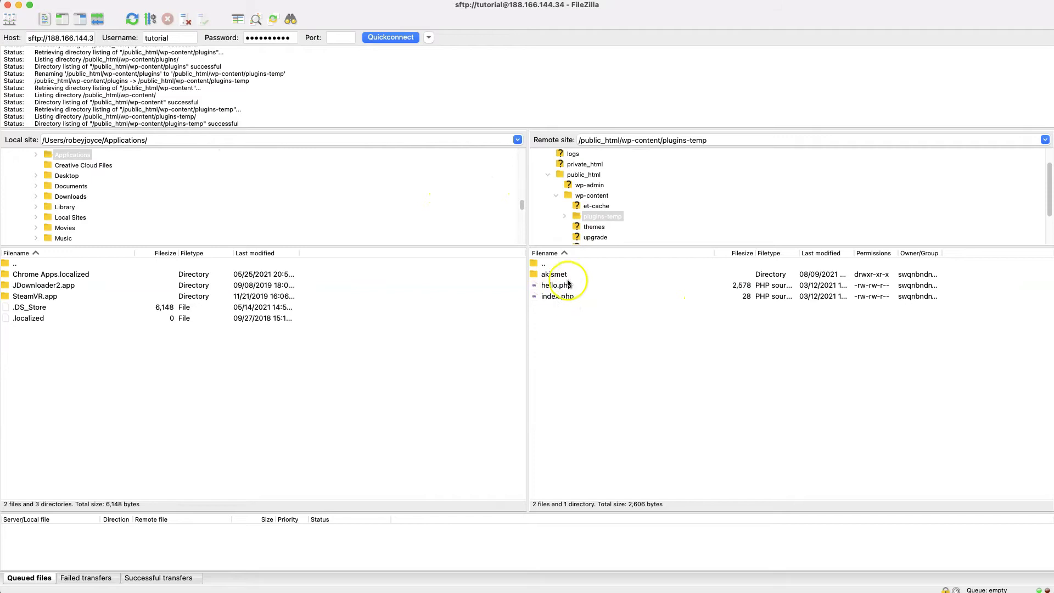
# Rename plugins-temp back to plugins and list its akismet, hello.php and index.php contents
pyautogui.click(605, 220)
pyautogui.click(634, 225)
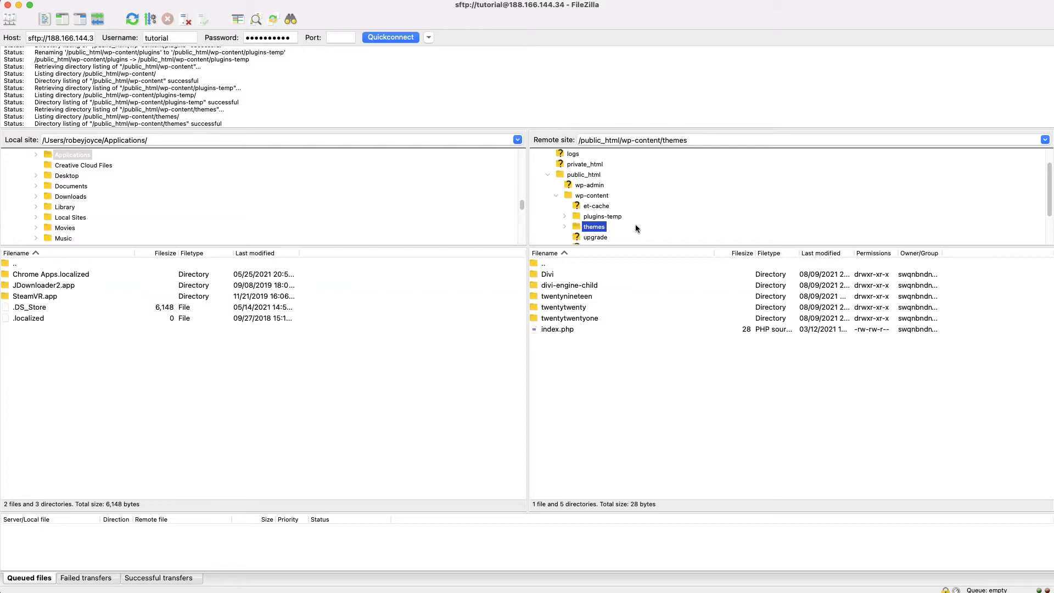
pyautogui.click(602, 217)
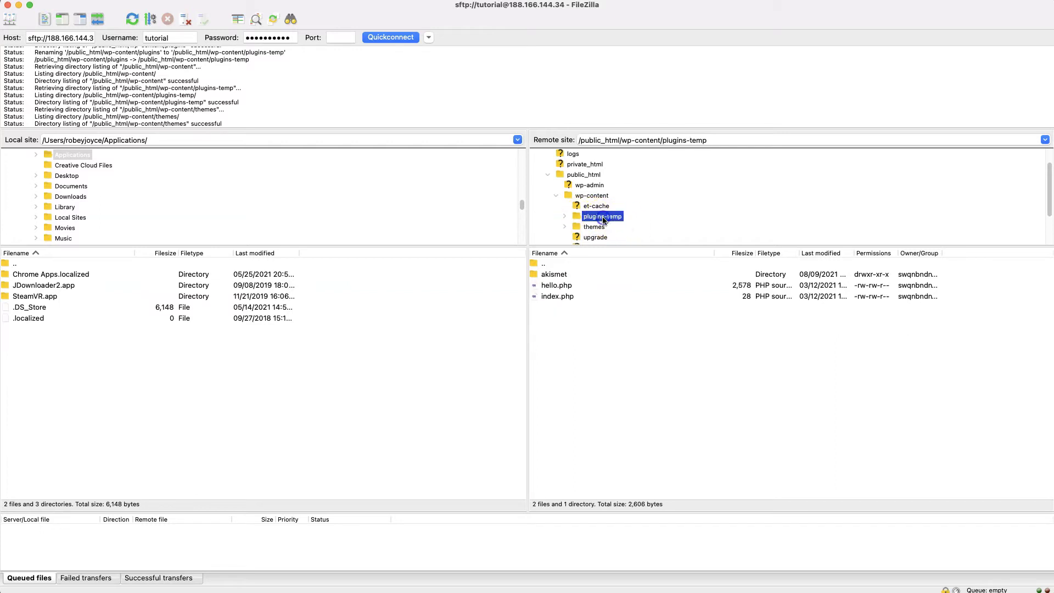
pyautogui.click(604, 218)
pyautogui.moveTo(606, 216); pyautogui.dragTo(643, 218)
pyautogui.press('BackSpace')
pyautogui.press('Return')
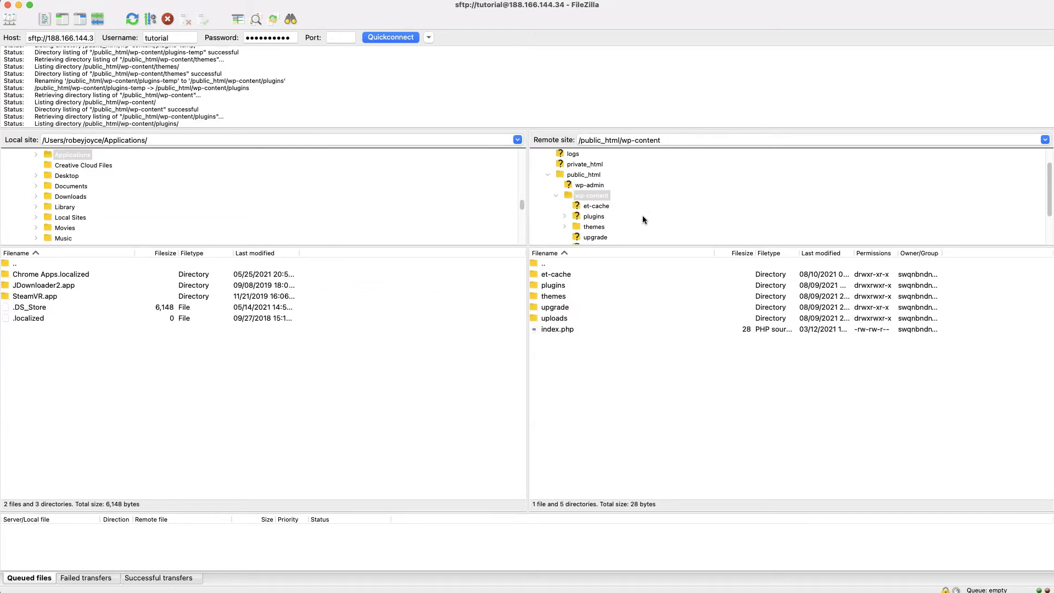
pyautogui.click(623, 214)
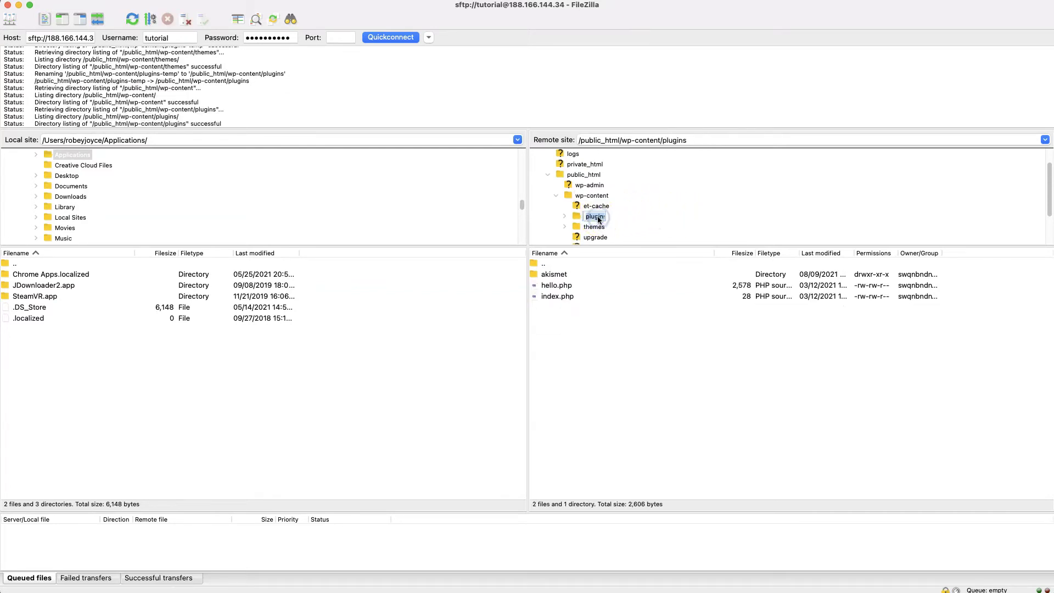
pyautogui.click(594, 315)
# Rename the akismet folder in the remote plugins list to akismet-temp
pyautogui.click(561, 275)
pyautogui.rightClick(554, 272)
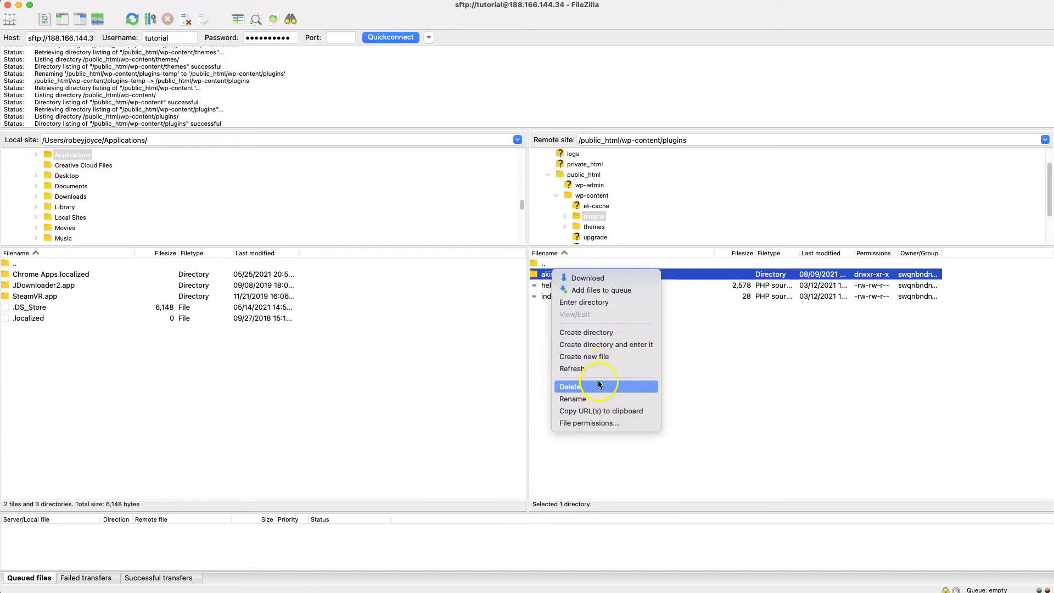
pyautogui.click(597, 399)
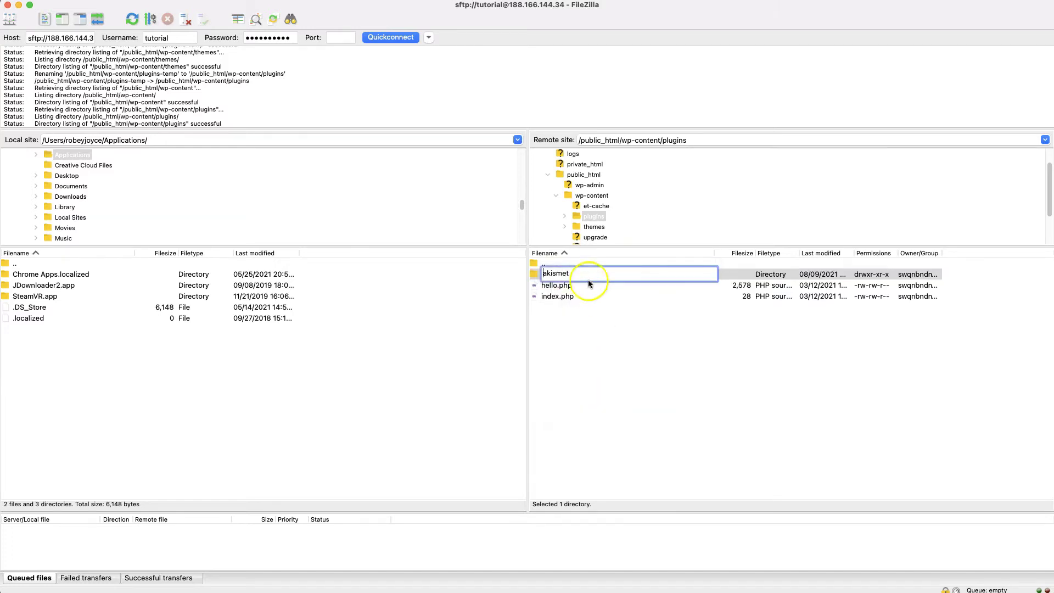
pyautogui.click(587, 273)
pyautogui.write('-old')
pyautogui.press('BackSpace')
pyautogui.press('BackSpace')
pyautogui.press('BackSpace')
pyautogui.write('temp')
pyautogui.press('Return')
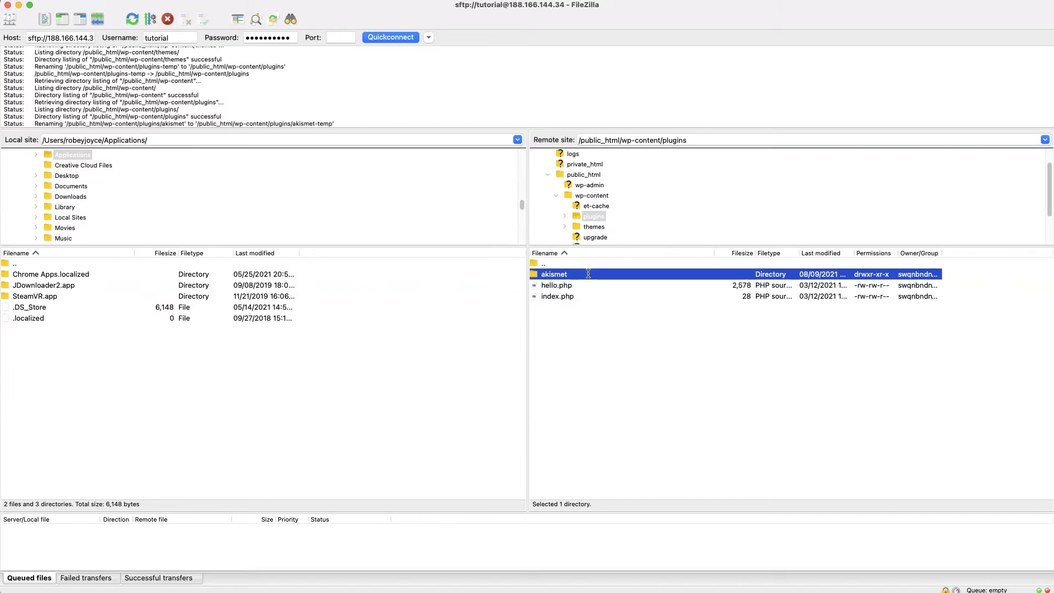
pyautogui.click(635, 323)
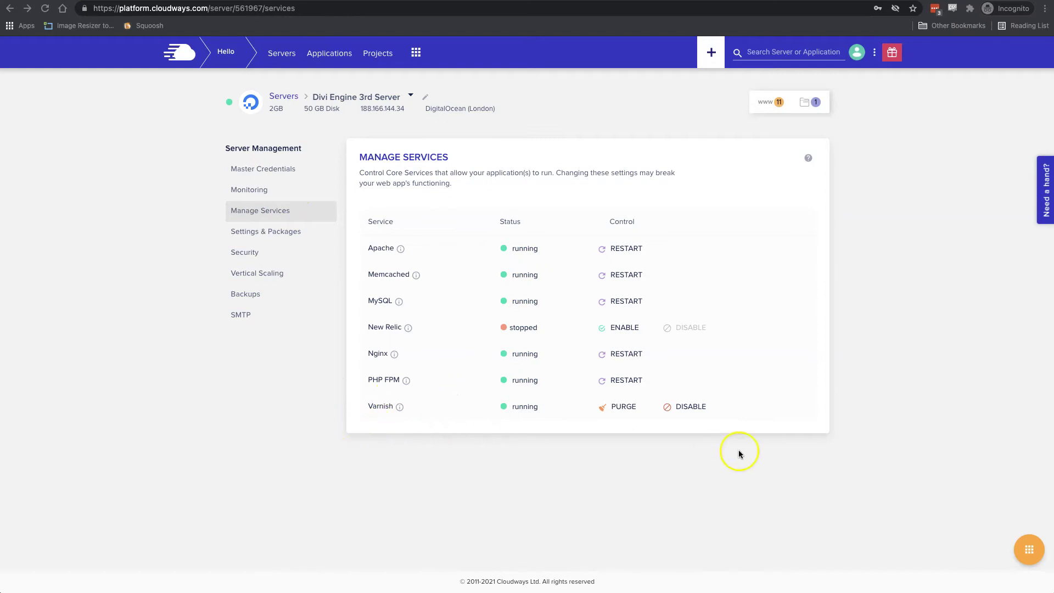
# Purge Varnish from the Manage Services page of Divi Engine 3rd Server
pyautogui.click(624, 406)
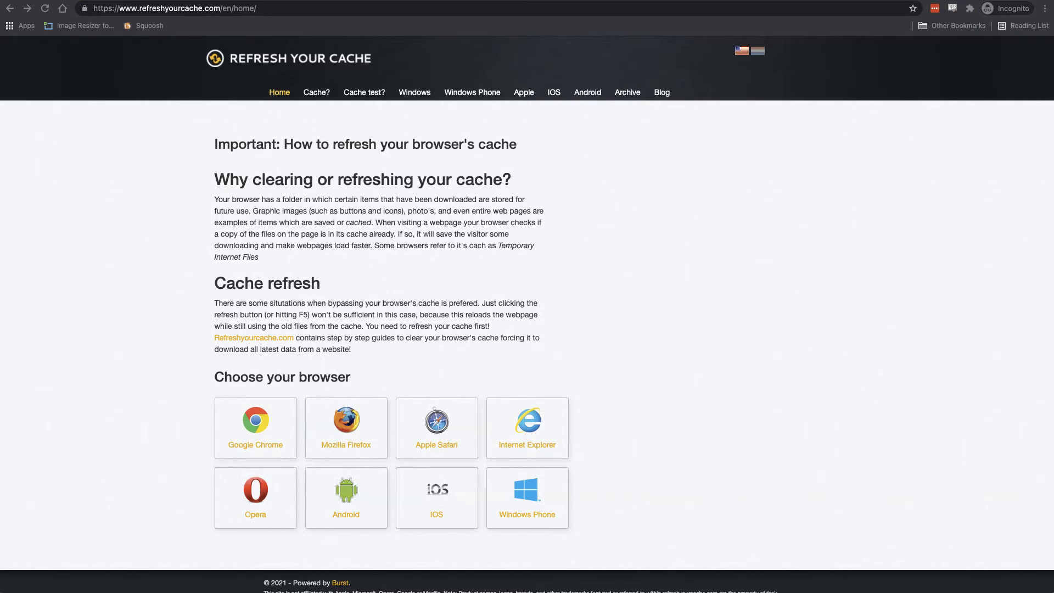
# Open the Google Chrome cache-clearing guide and scroll through its instructions
pyautogui.click(247, 436)
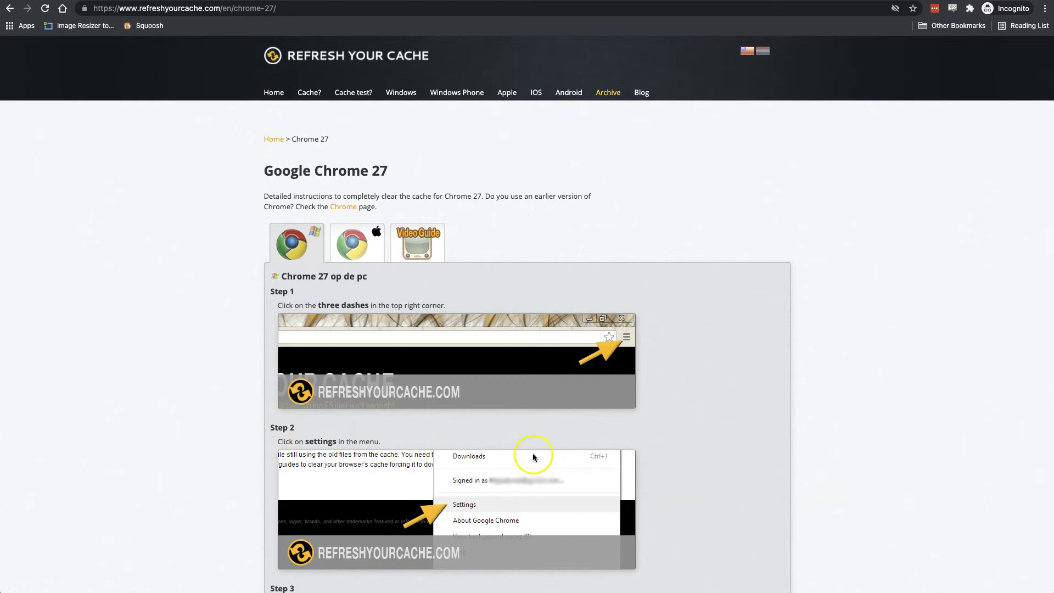
pyautogui.scroll(-15, 533, 456)
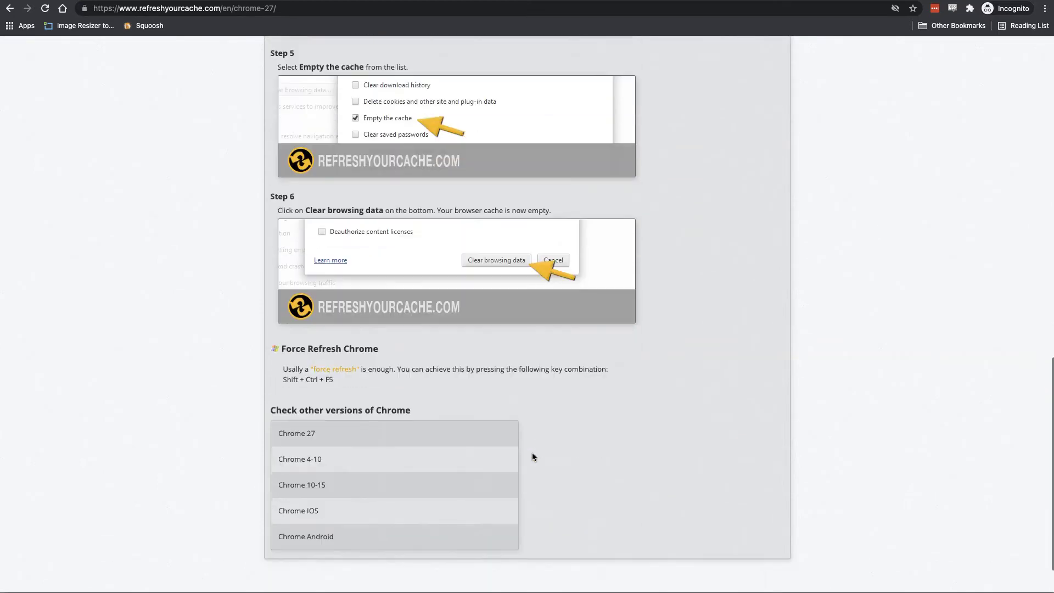
pyautogui.scroll(-2, 532, 456)
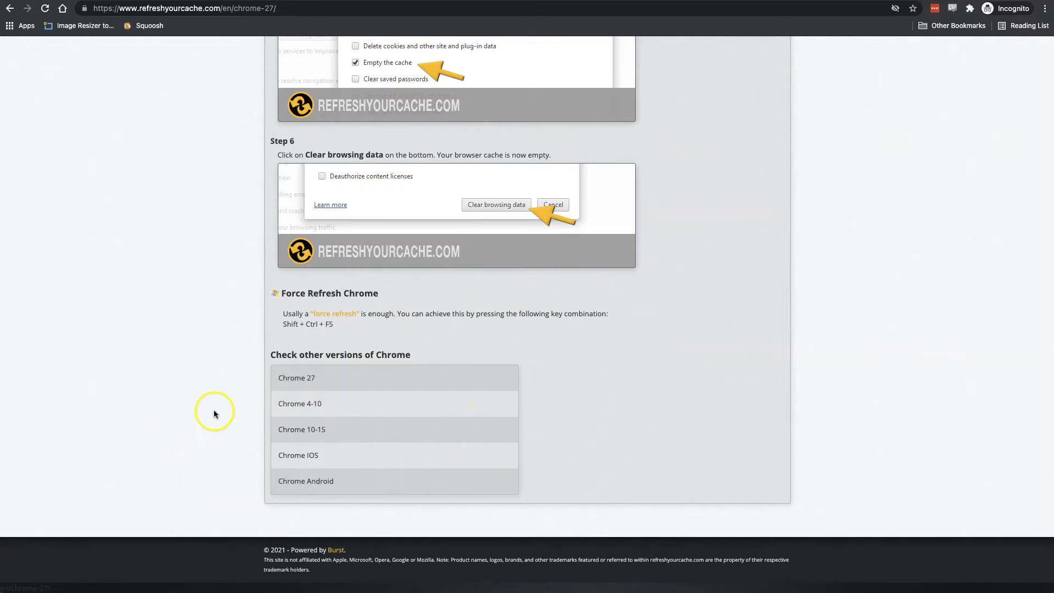
pyautogui.scroll(20, 542, 255)
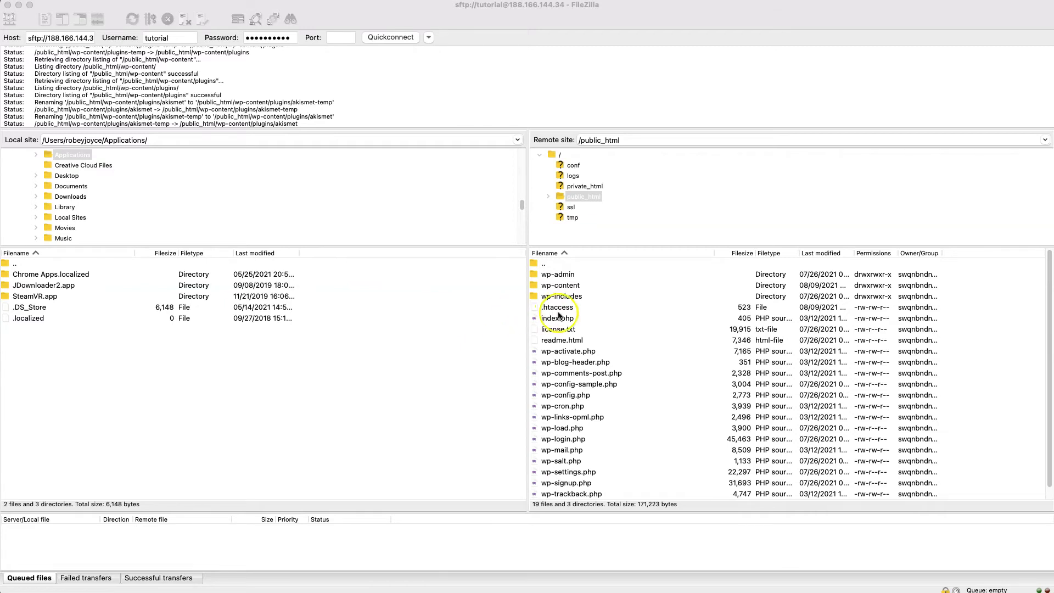
# Go into wp-content > plugins and rename akismet to akismet-temp
pyautogui.doubleClick(573, 286)
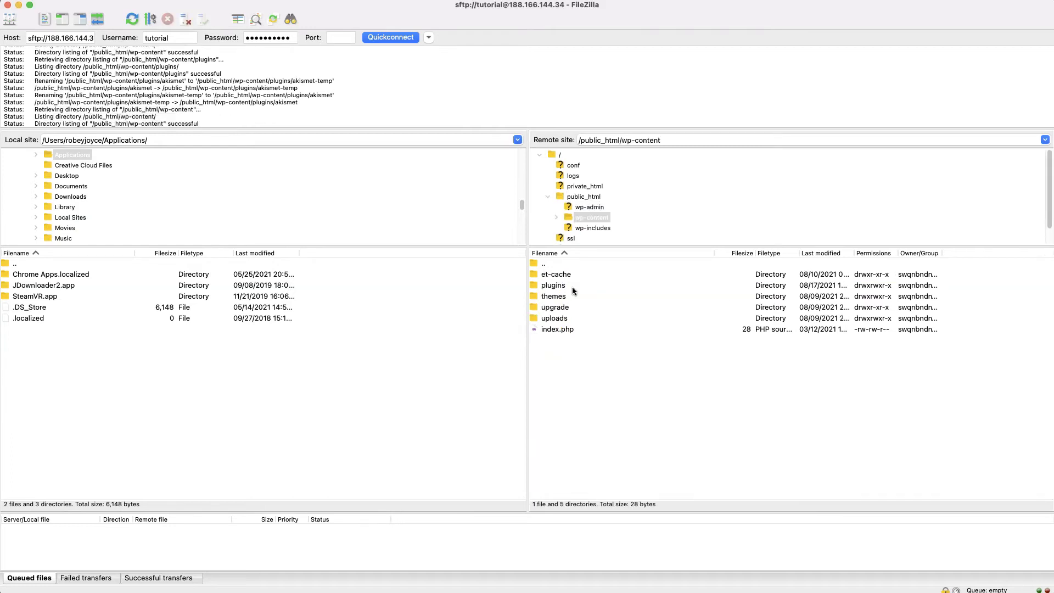
pyautogui.doubleClick(557, 286)
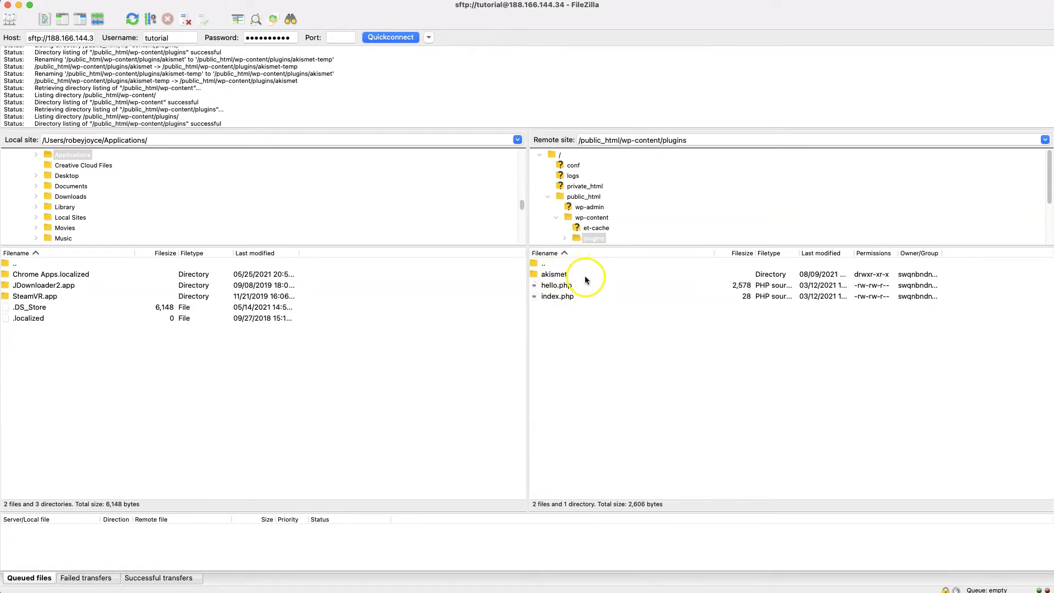
pyautogui.click(557, 274)
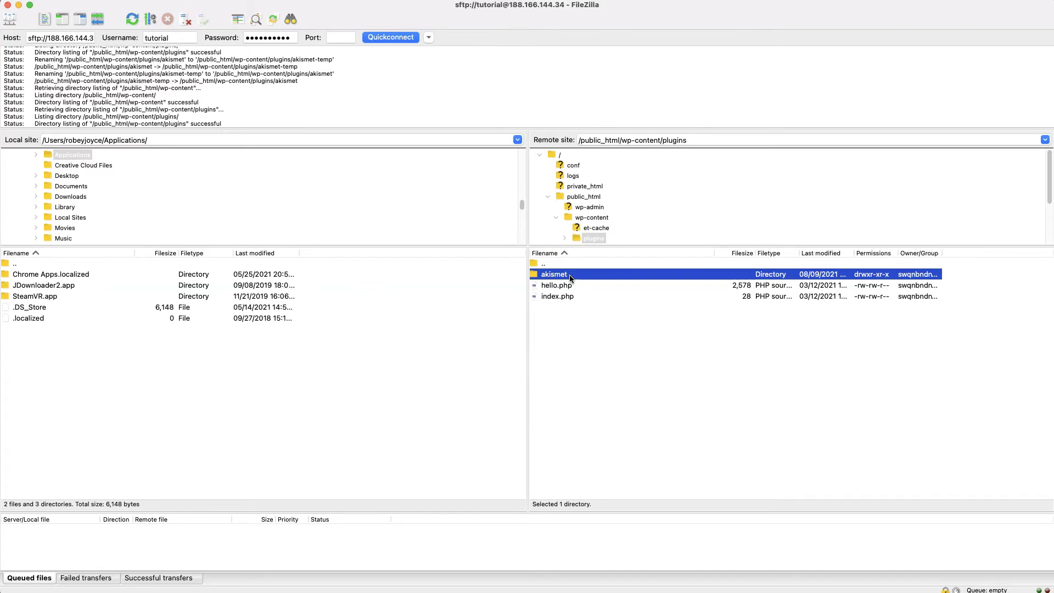
pyautogui.click(569, 276)
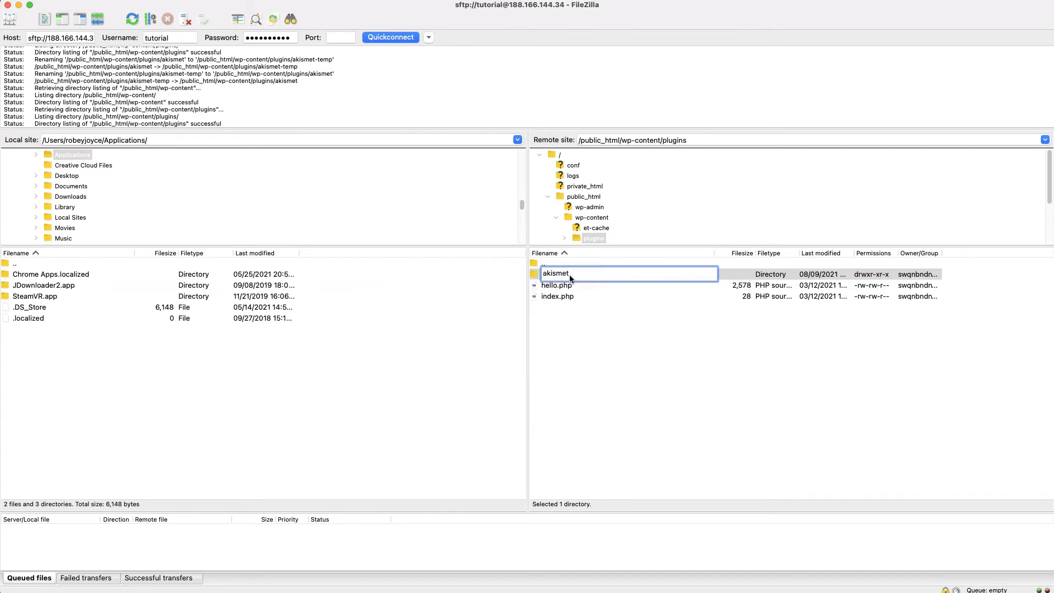
pyautogui.click(570, 275)
pyautogui.write('-temp')
pyautogui.press('Return')
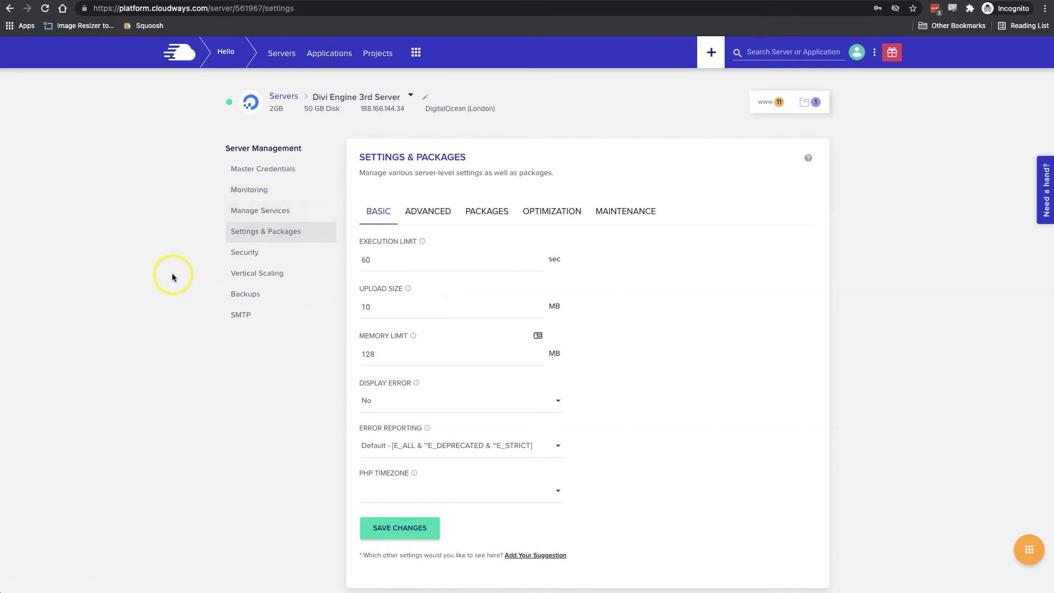
# Enter 128 as the server Memory Limit in Settings & Packages and save
pyautogui.click(289, 238)
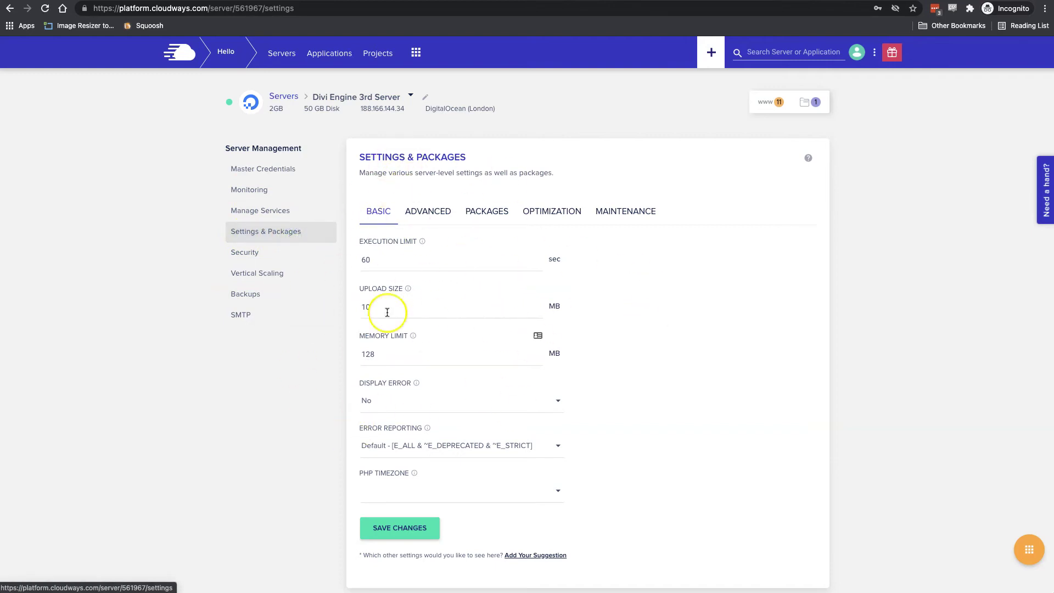
pyautogui.doubleClick(378, 356)
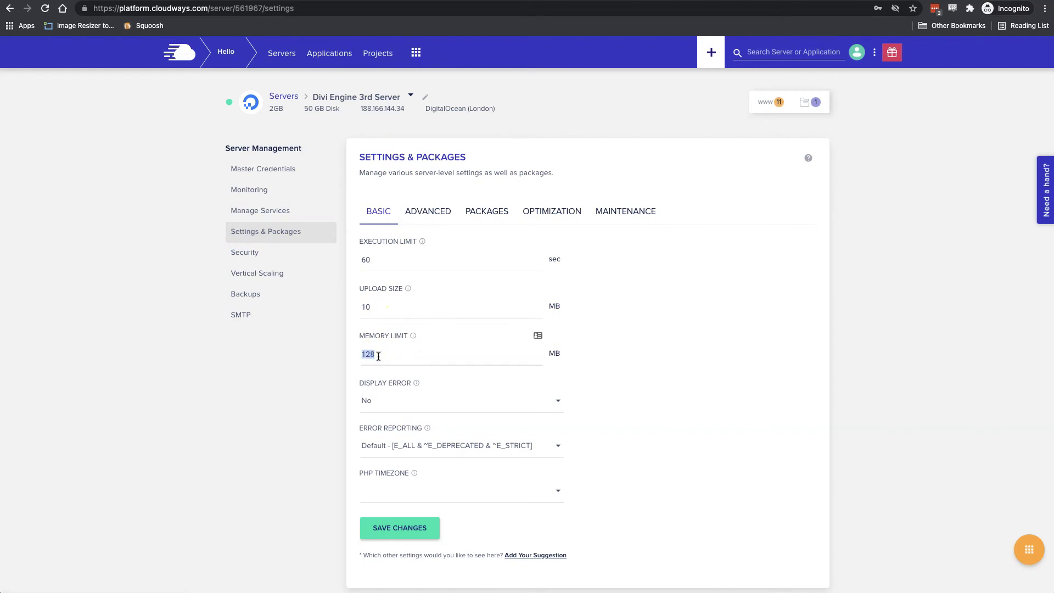
pyautogui.write('128')
pyautogui.click(378, 525)
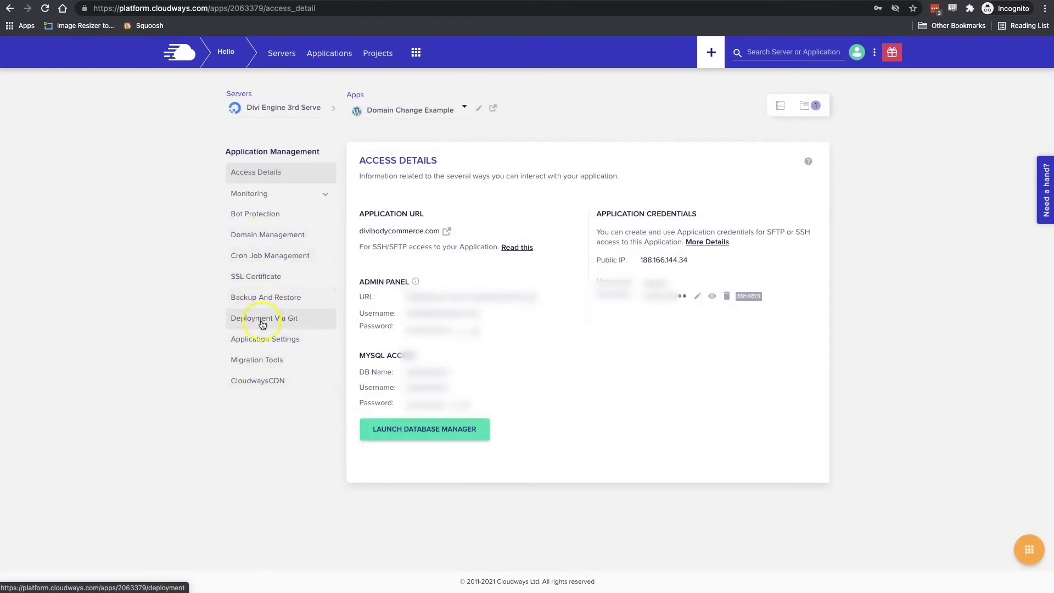
# In the application's PHP FPM Settings editor, change memory_limit from 32M to 128M
pyautogui.click(265, 340)
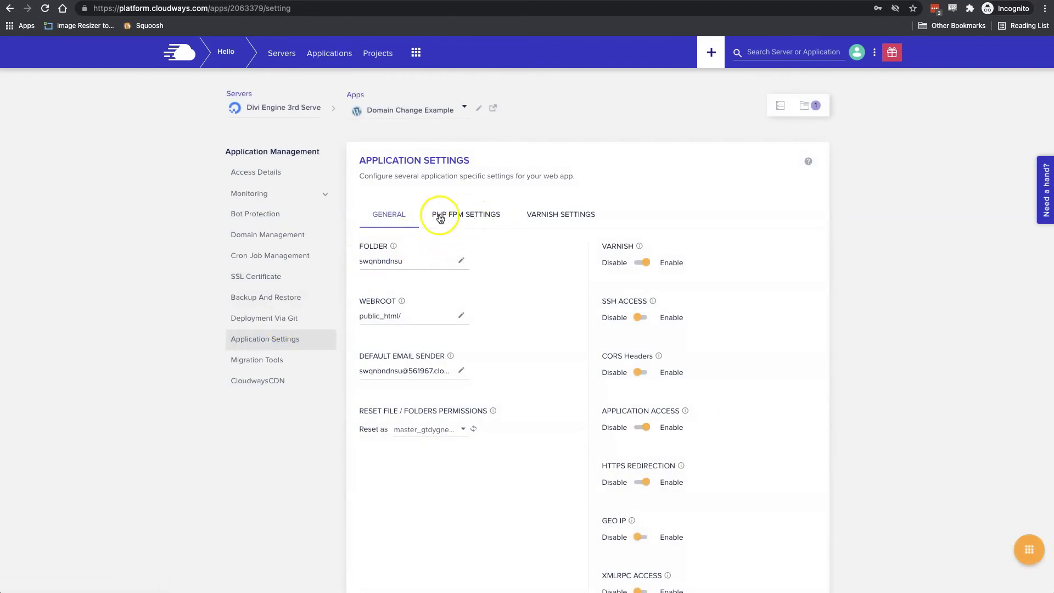
pyautogui.click(458, 217)
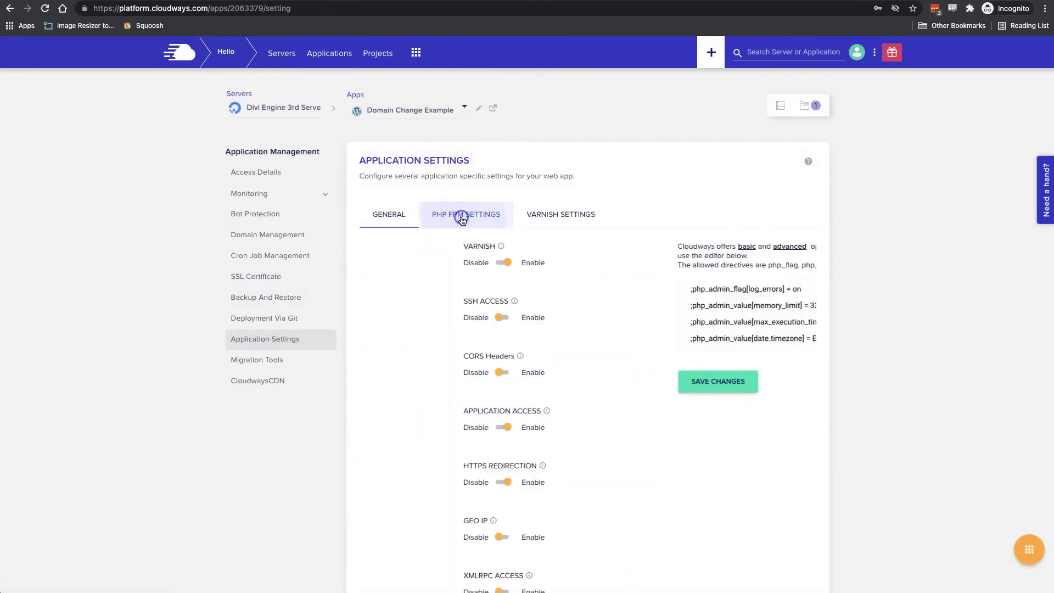
pyautogui.click(500, 305)
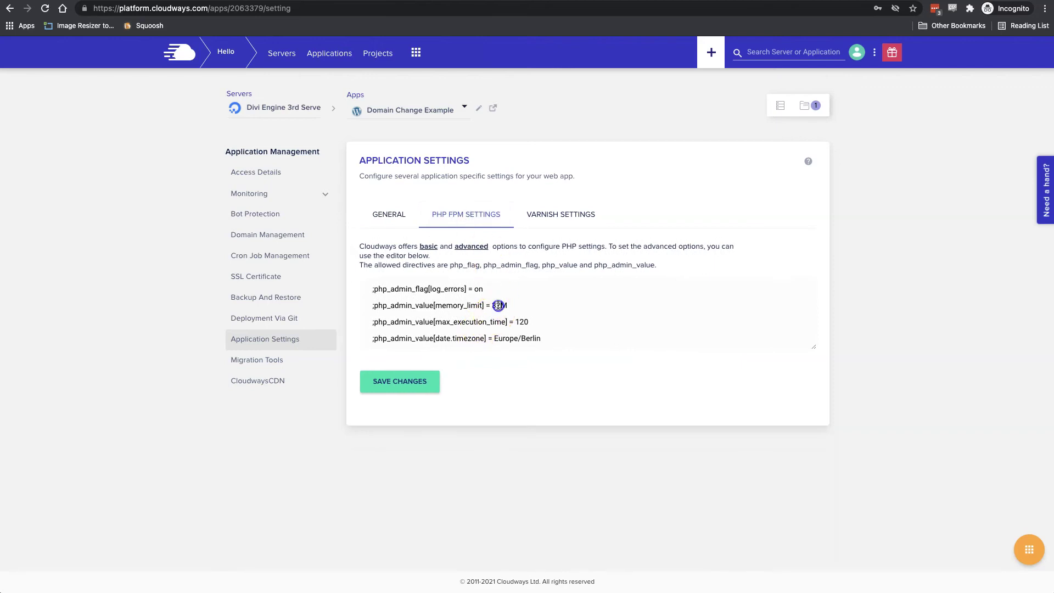
pyautogui.press('BackSpace')
pyautogui.write('2')
pyautogui.press('BackSpace')
pyautogui.press('BackSpace')
pyautogui.write('128')
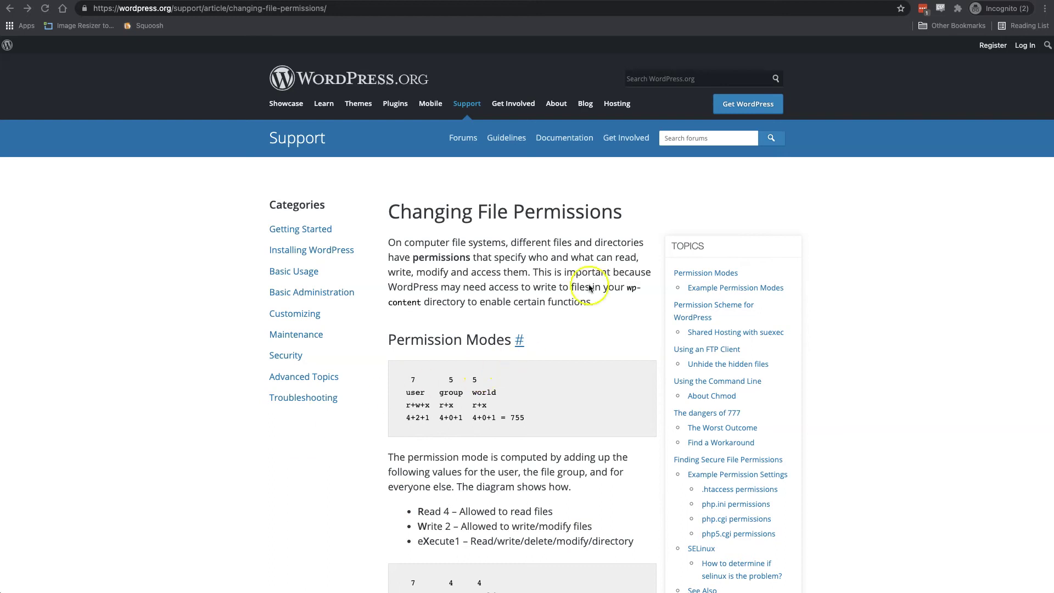
# Scroll through the Changing File Permissions article down to Using the Command Line
pyautogui.click(612, 260)
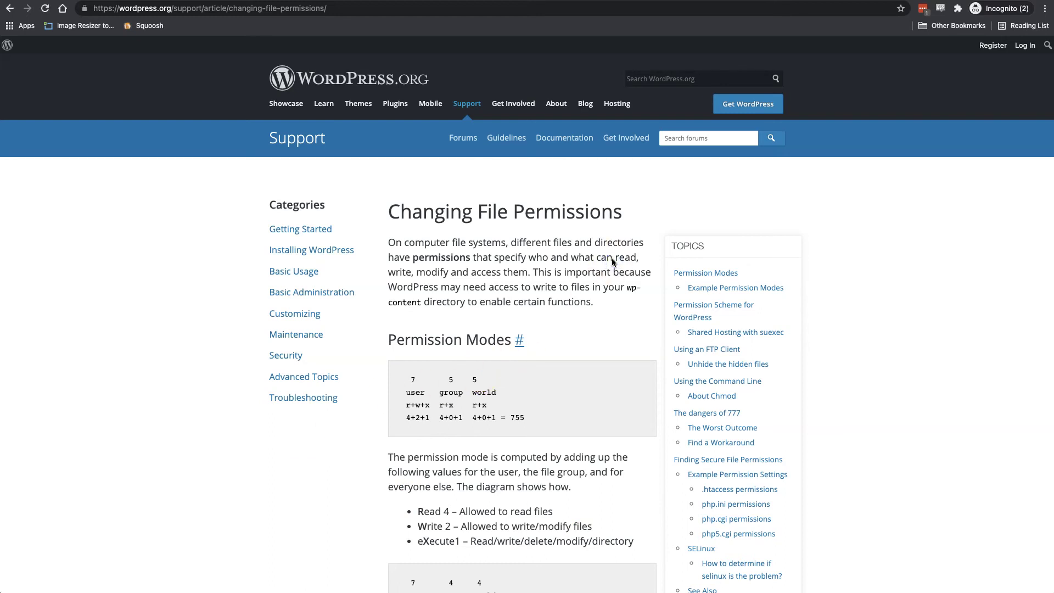
pyautogui.scroll(-9, 587, 446)
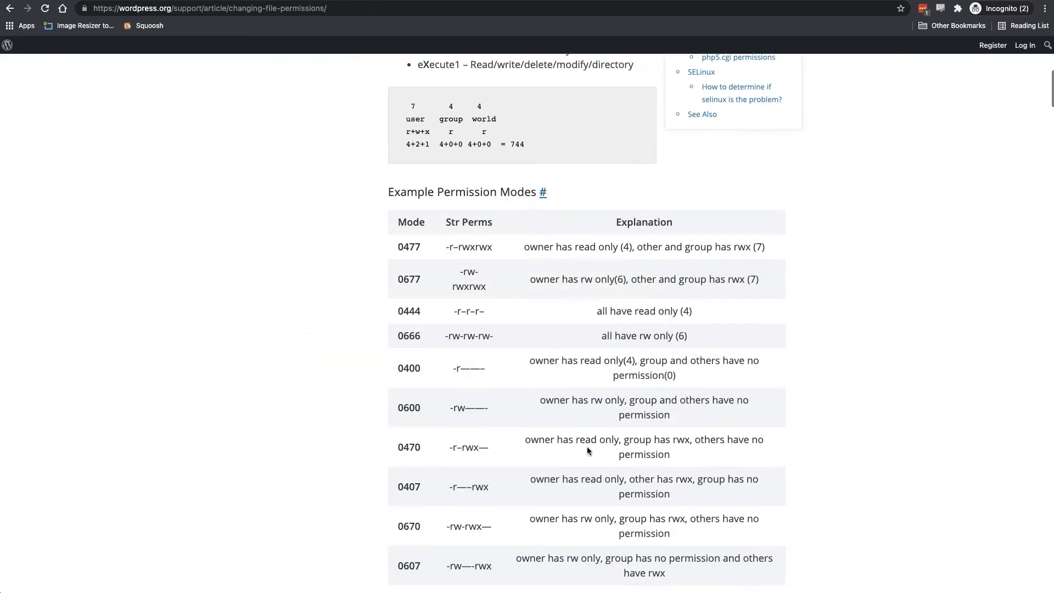
pyautogui.scroll(6, 587, 446)
pyautogui.scroll(-9, 588, 446)
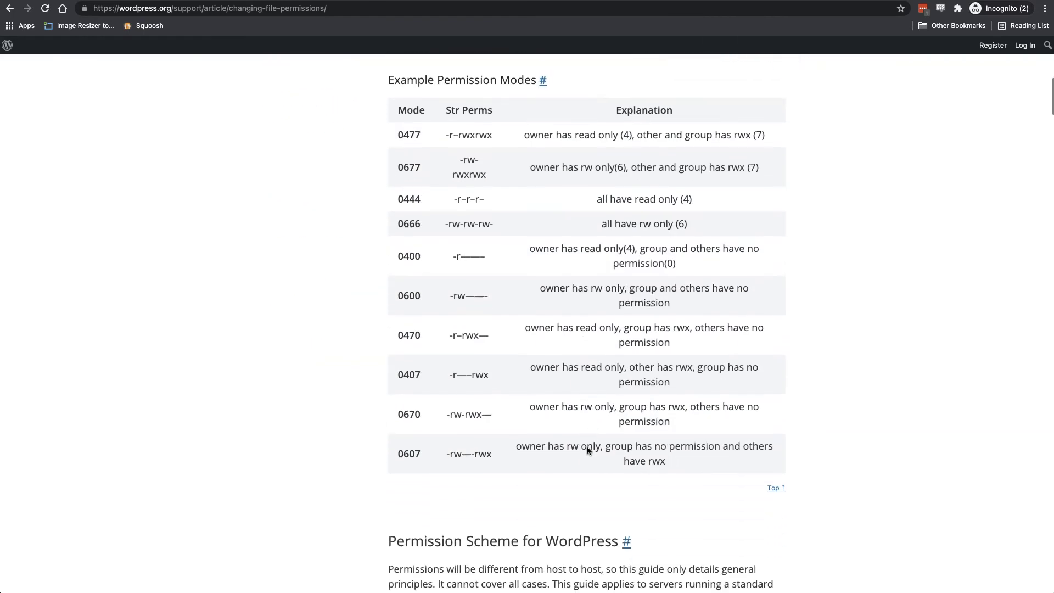
pyautogui.scroll(-5, 560, 313)
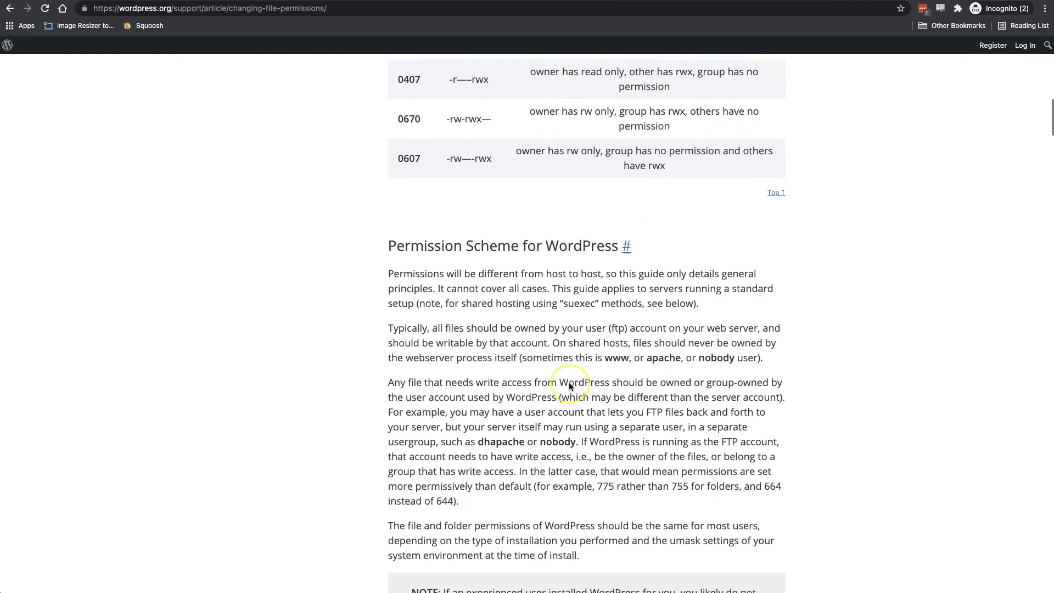
pyautogui.scroll(-18, 569, 385)
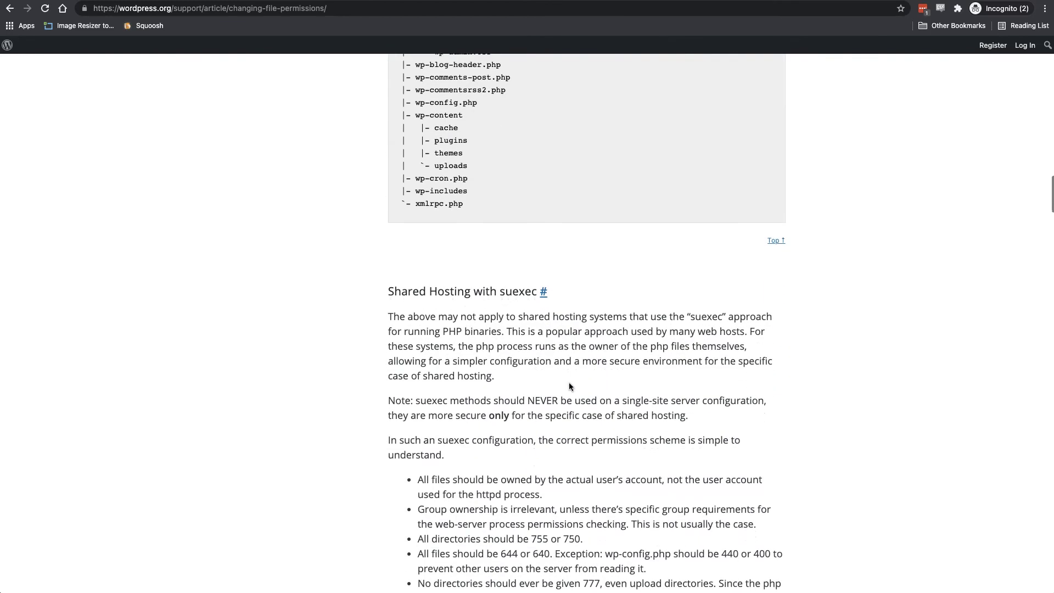
pyautogui.scroll(-10, 569, 386)
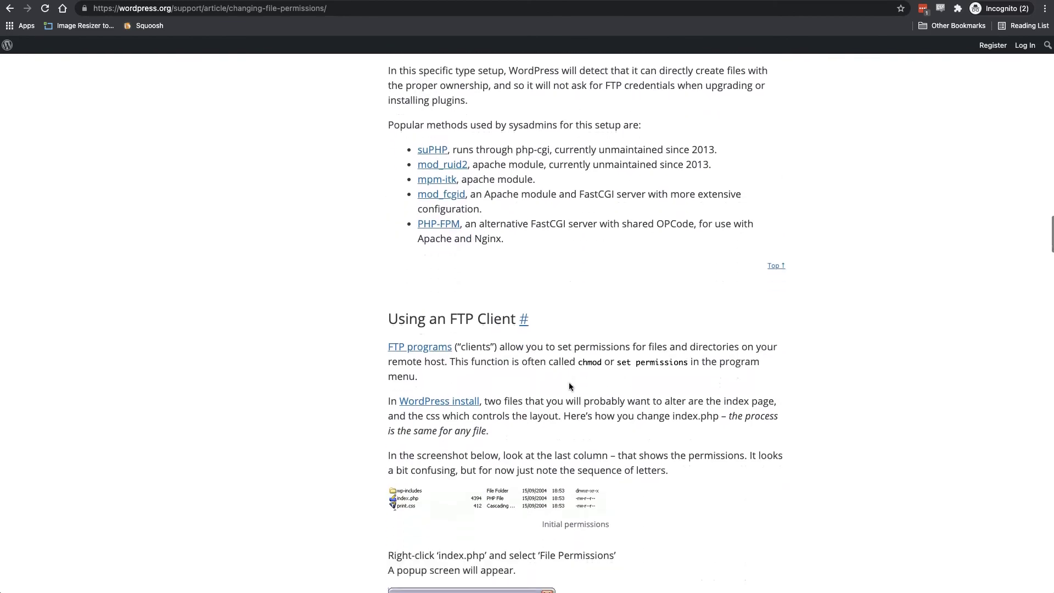
pyautogui.scroll(-1, 571, 384)
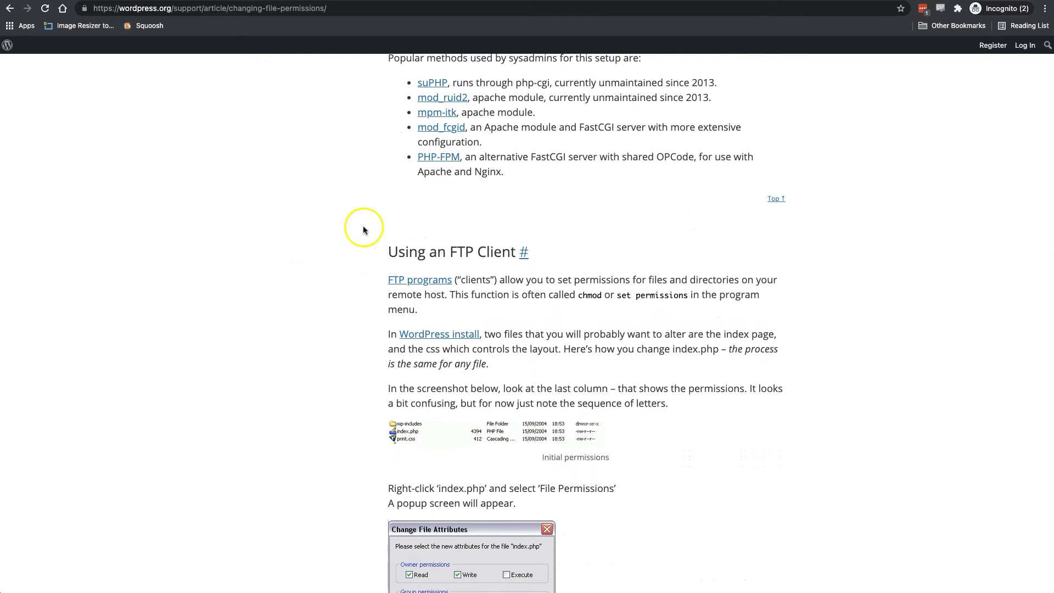
pyautogui.scroll(-7, 667, 499)
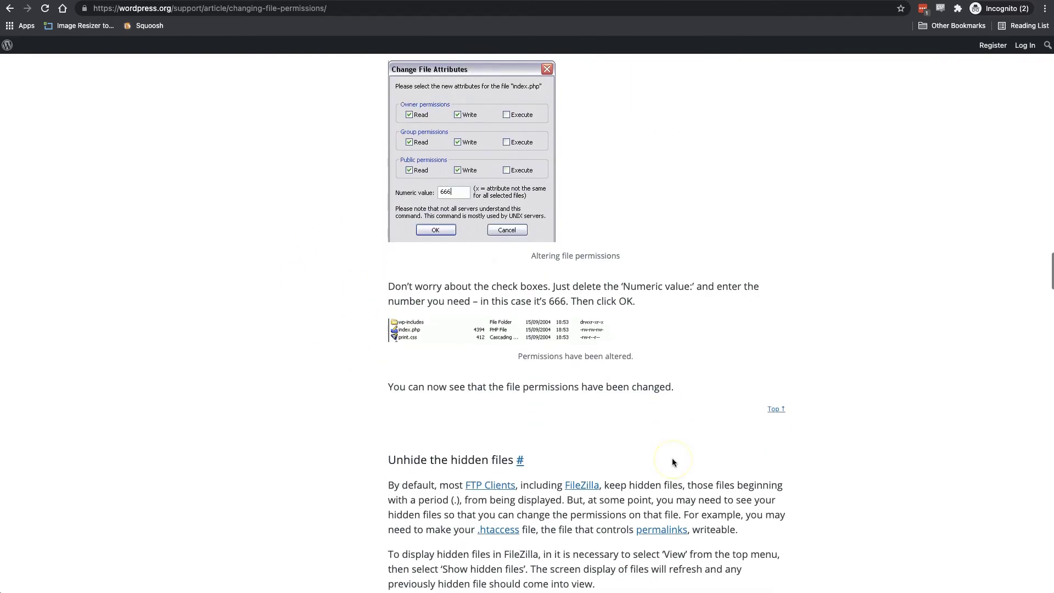
pyautogui.scroll(-7, 673, 462)
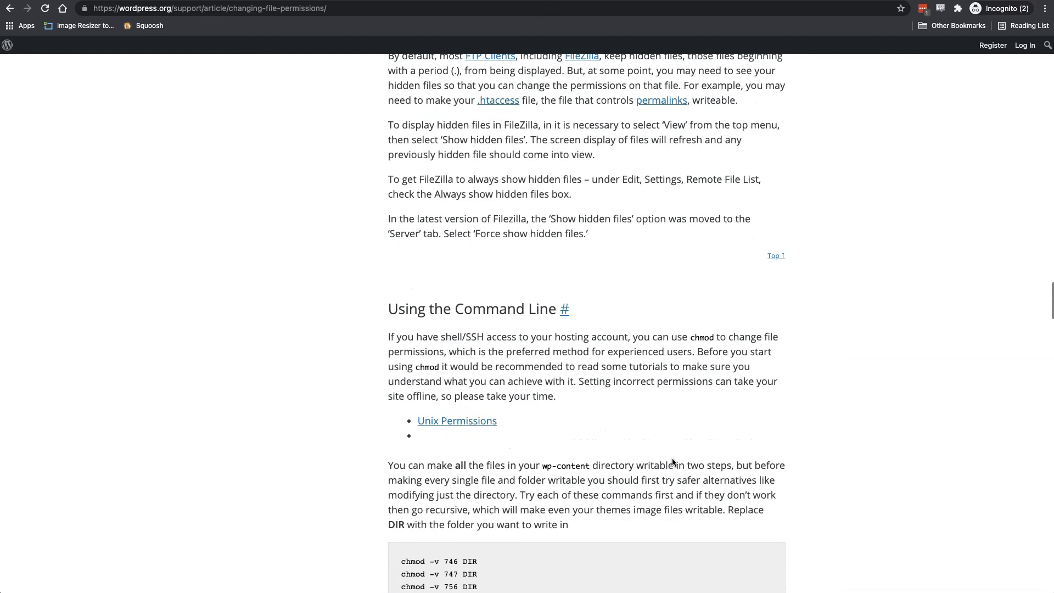
pyautogui.scroll(-6, 672, 462)
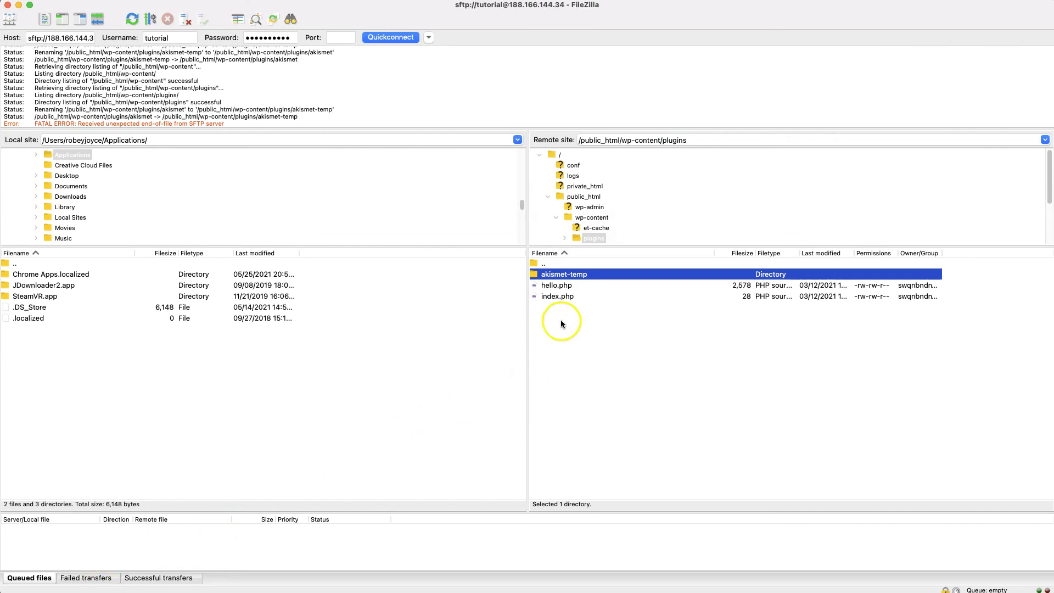
# In FileZilla, move up to the public_html site root and select the wp-content folder
pyautogui.doubleClick(555, 264)
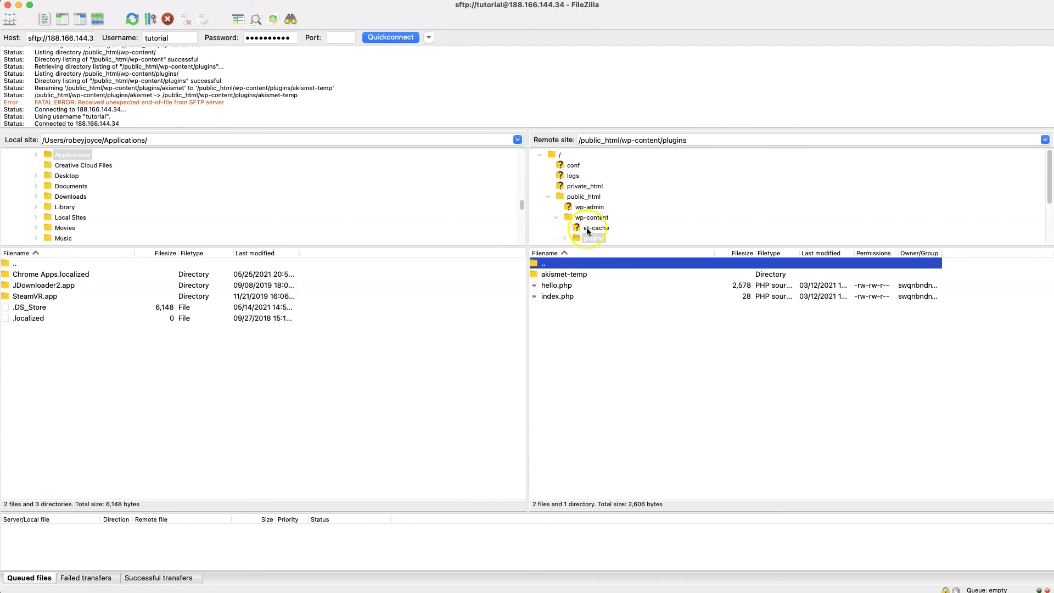
pyautogui.click(593, 199)
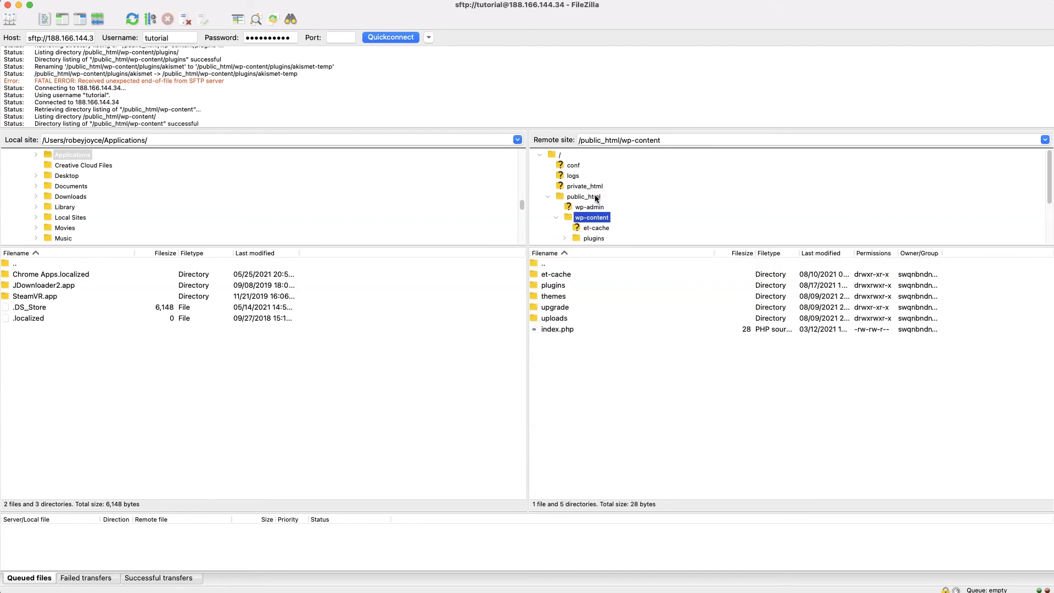
pyautogui.click(595, 203)
pyautogui.click(584, 197)
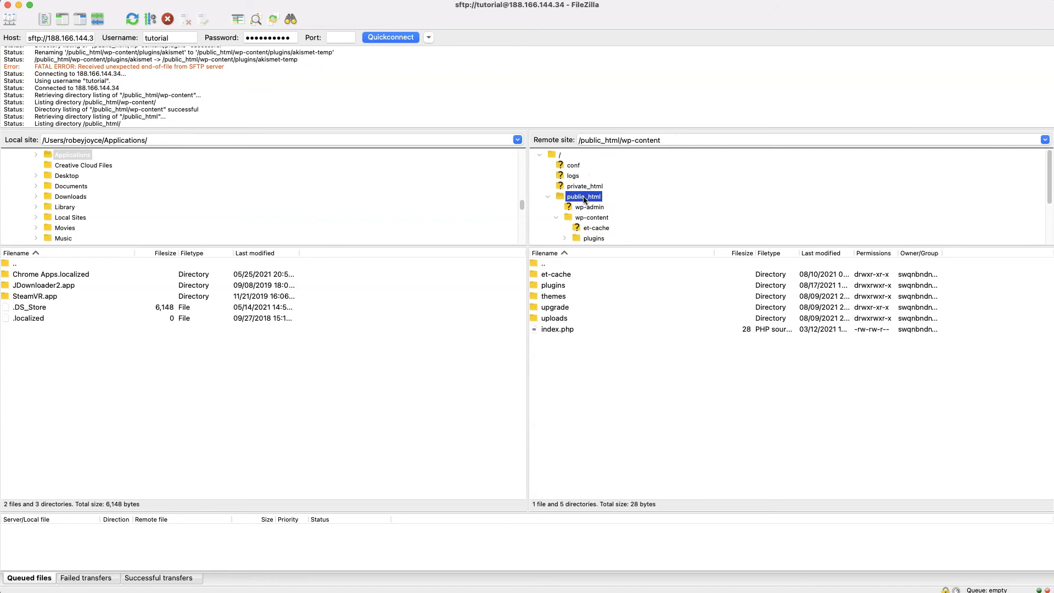
pyautogui.click(568, 287)
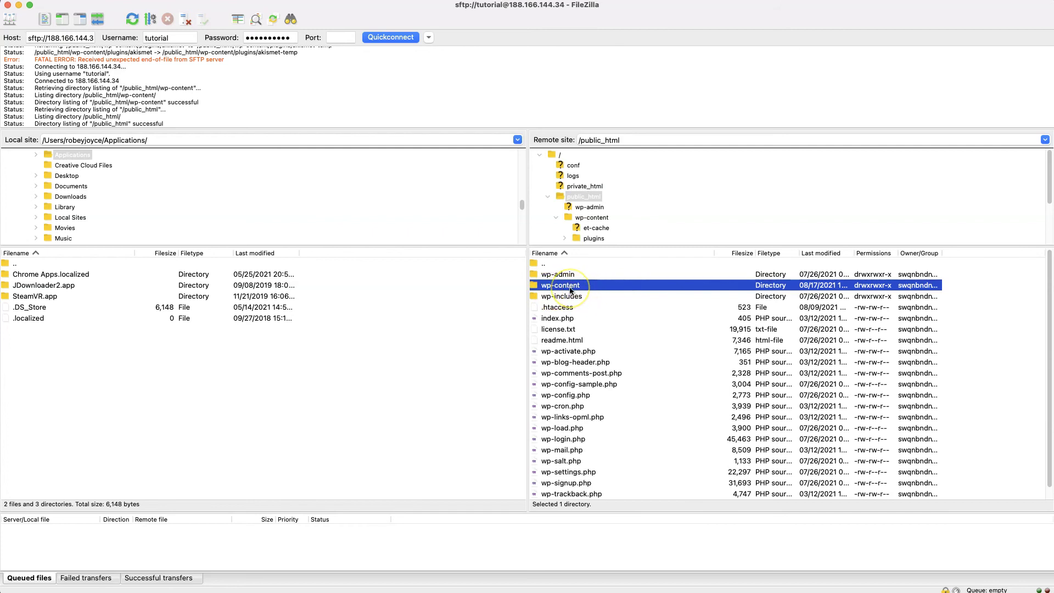
# Review wp-content's permissions as 775, recursing into directories only, then cancel without applying
pyautogui.rightClick(563, 282)
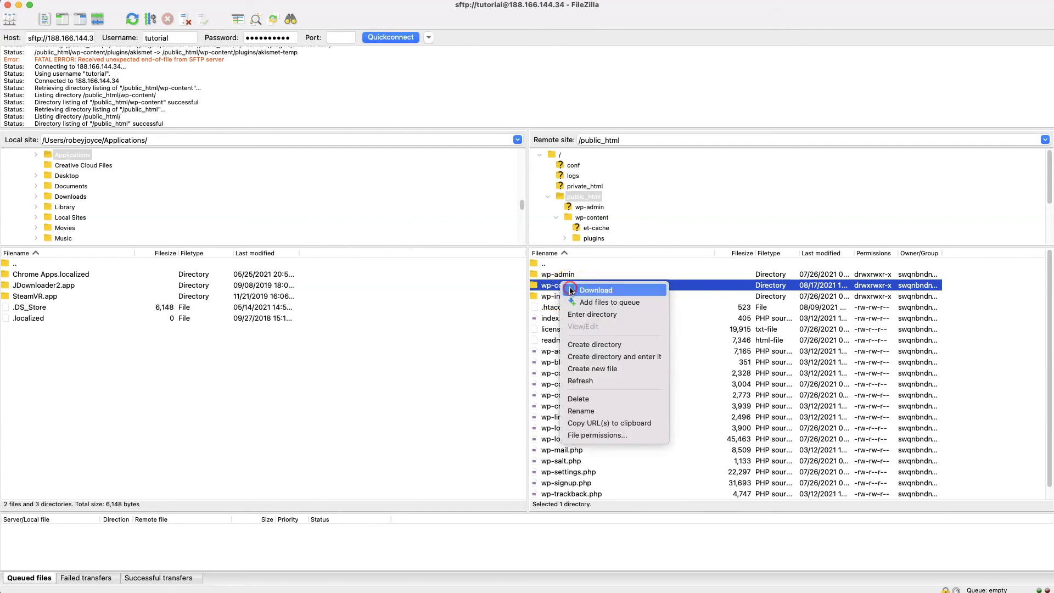
pyautogui.click(587, 435)
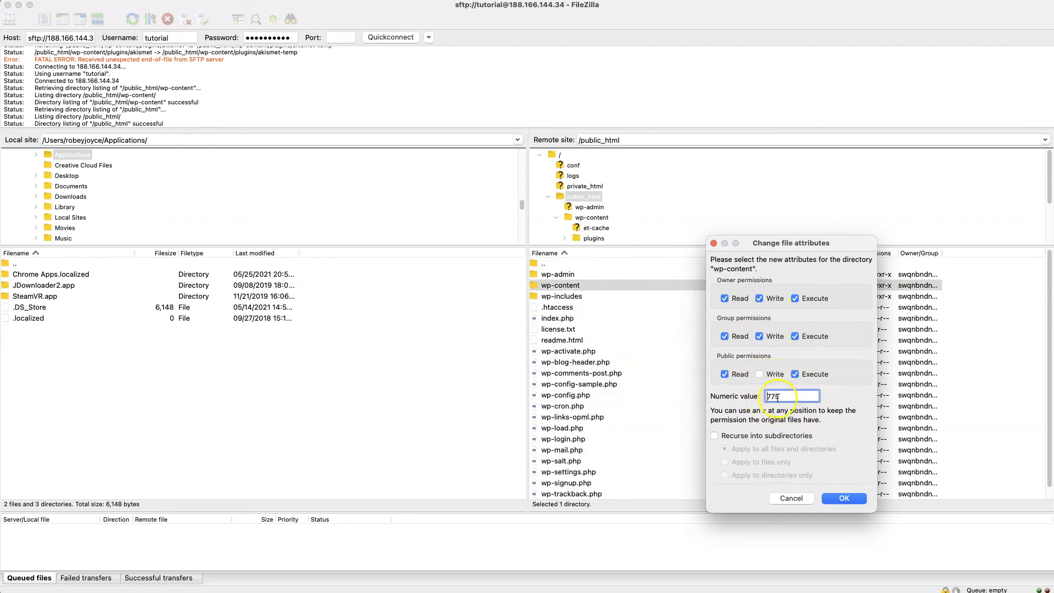
pyautogui.moveTo(782, 397); pyautogui.dragTo(766, 397)
pyautogui.click(784, 398)
pyautogui.press('BackSpace')
pyautogui.write('x')
pyautogui.click(794, 374)
pyautogui.click(714, 436)
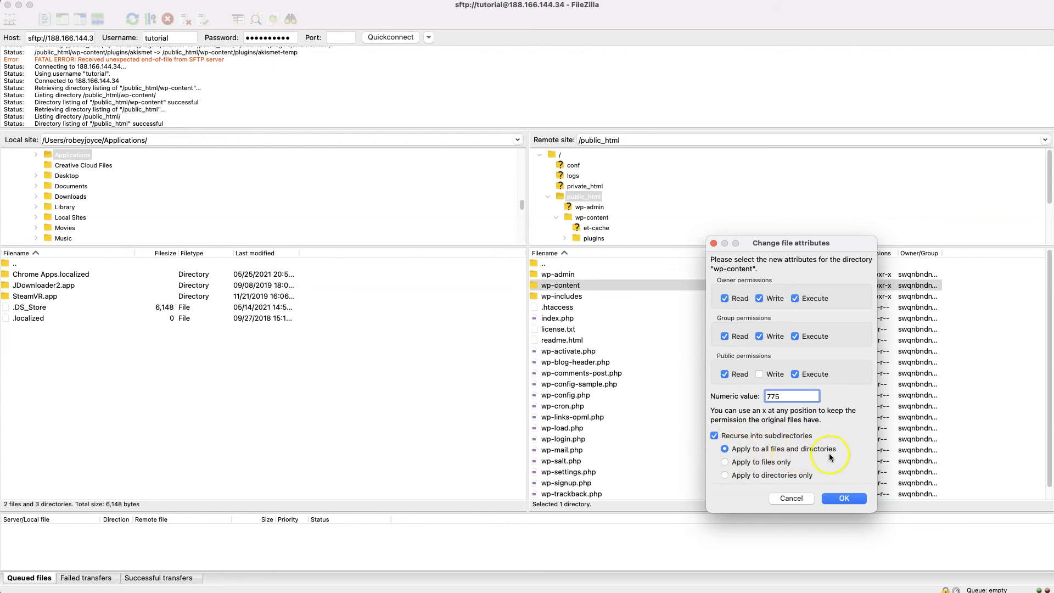
pyautogui.click(738, 476)
pyautogui.click(782, 498)
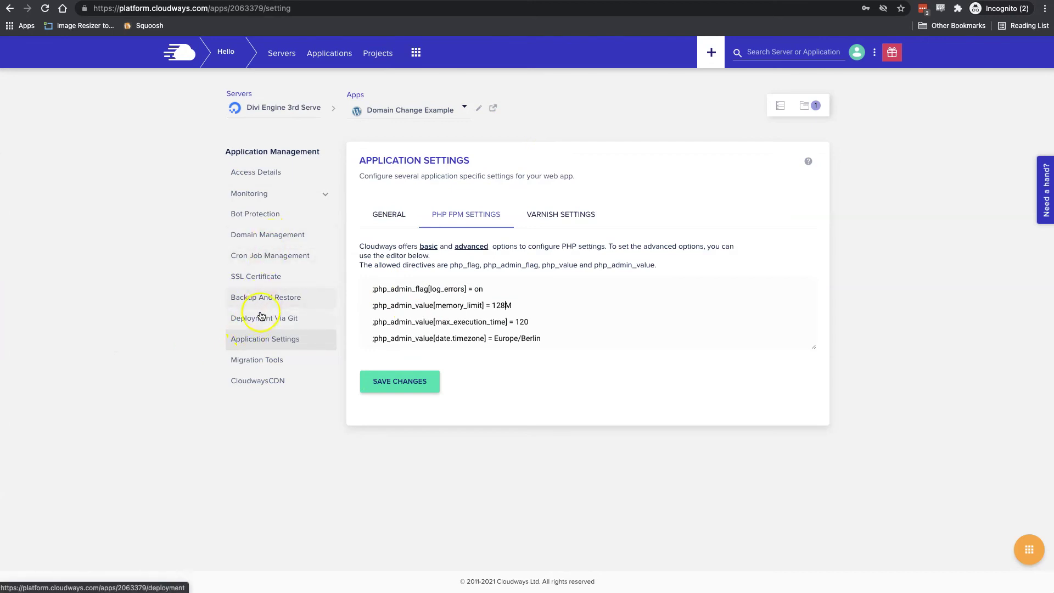
# Switch to the GENERAL tab of the Domain Change Example app's Application Settings
pyautogui.click(389, 214)
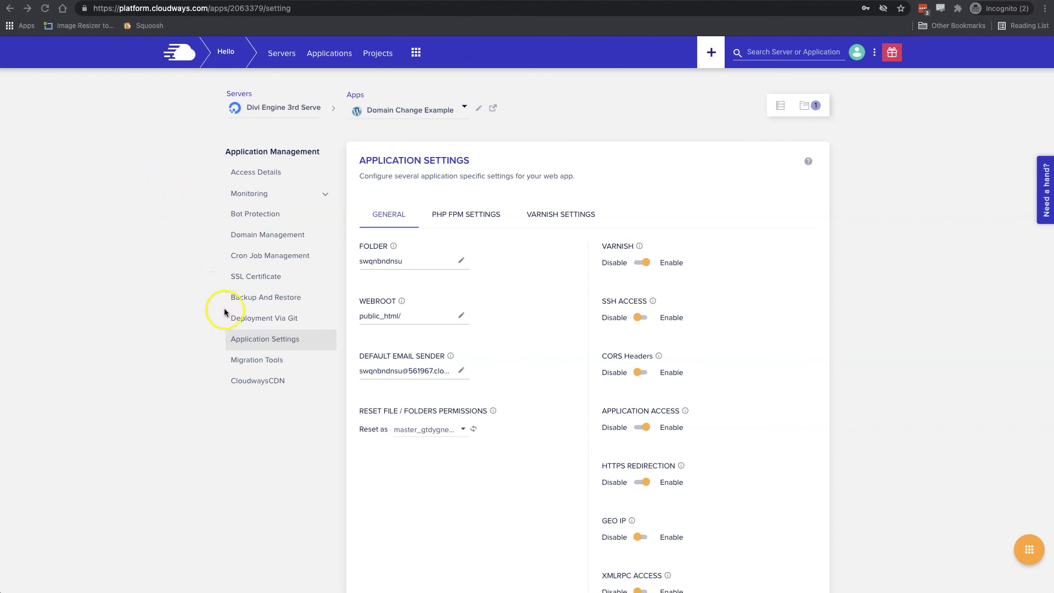
# On Backup And Restore, pick the 16th August, 2021, 00:55:26 UTC restore date
pyautogui.click(250, 300)
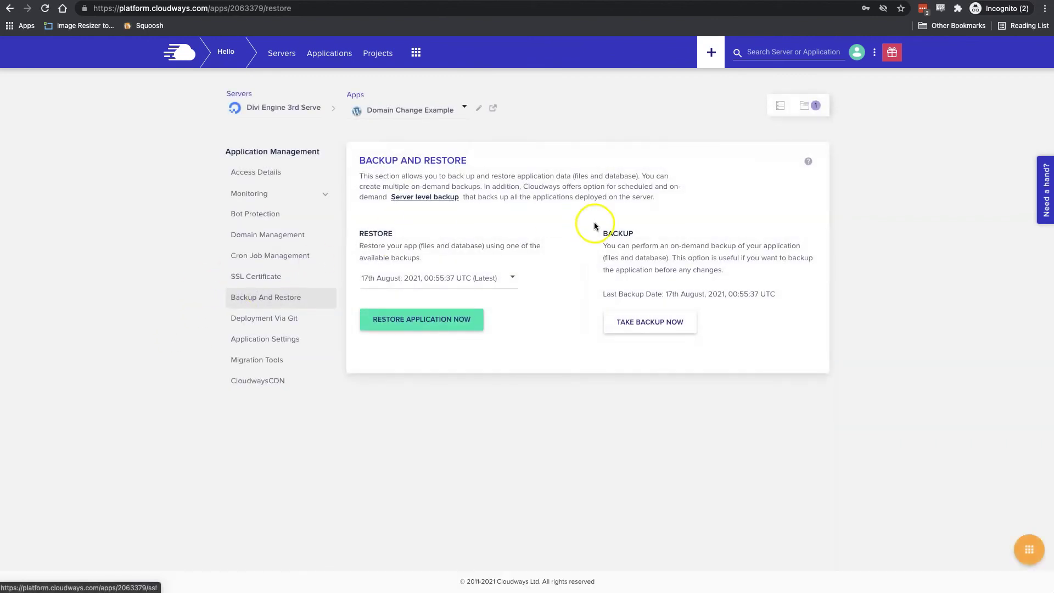
pyautogui.click(512, 278)
pyautogui.scroll(-5, 465, 329)
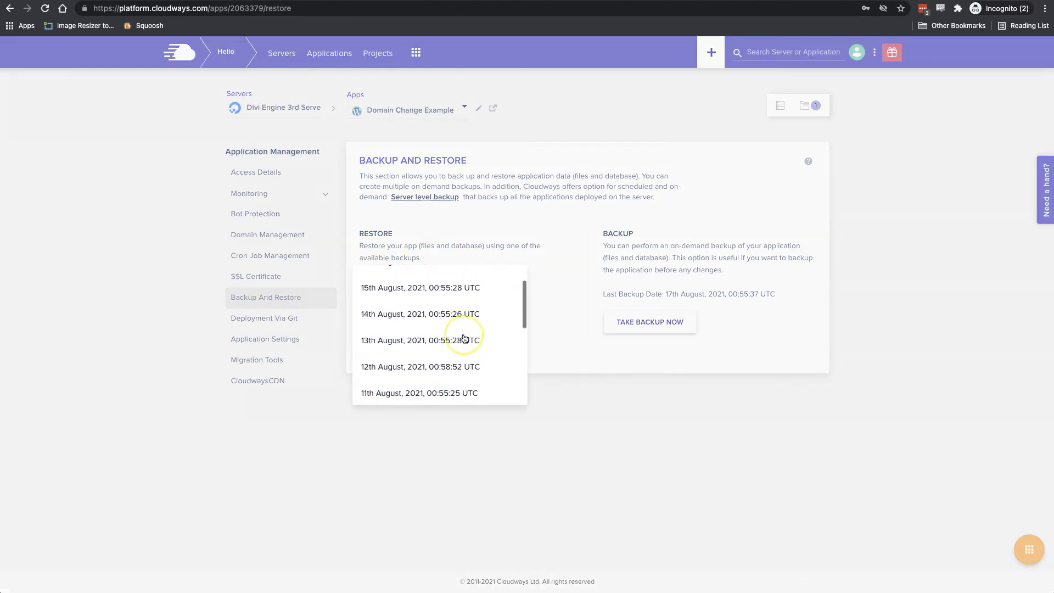
pyautogui.scroll(5, 465, 339)
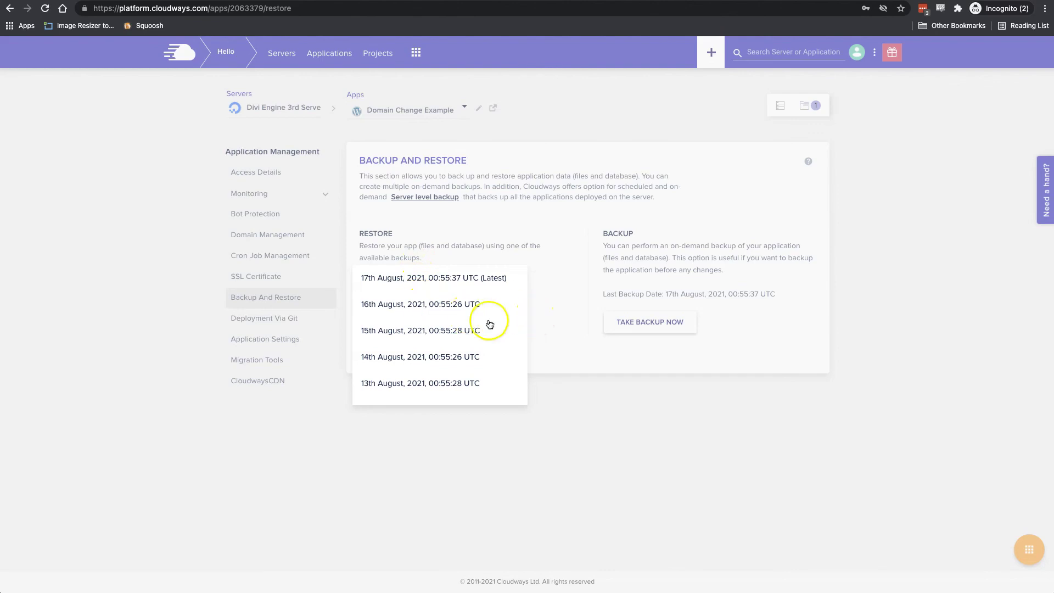
pyautogui.click(436, 312)
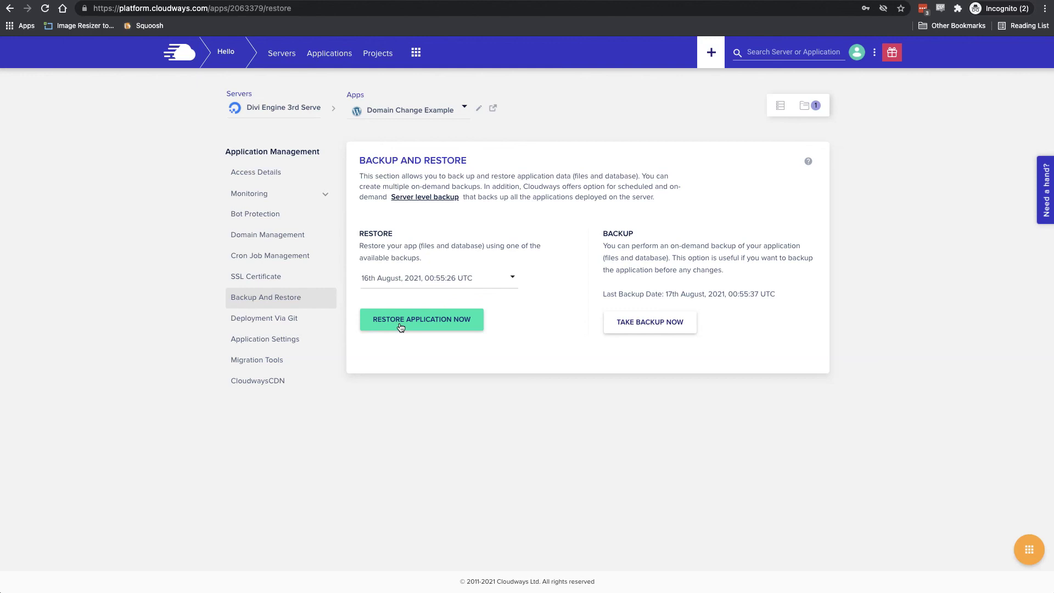
pyautogui.click(482, 246)
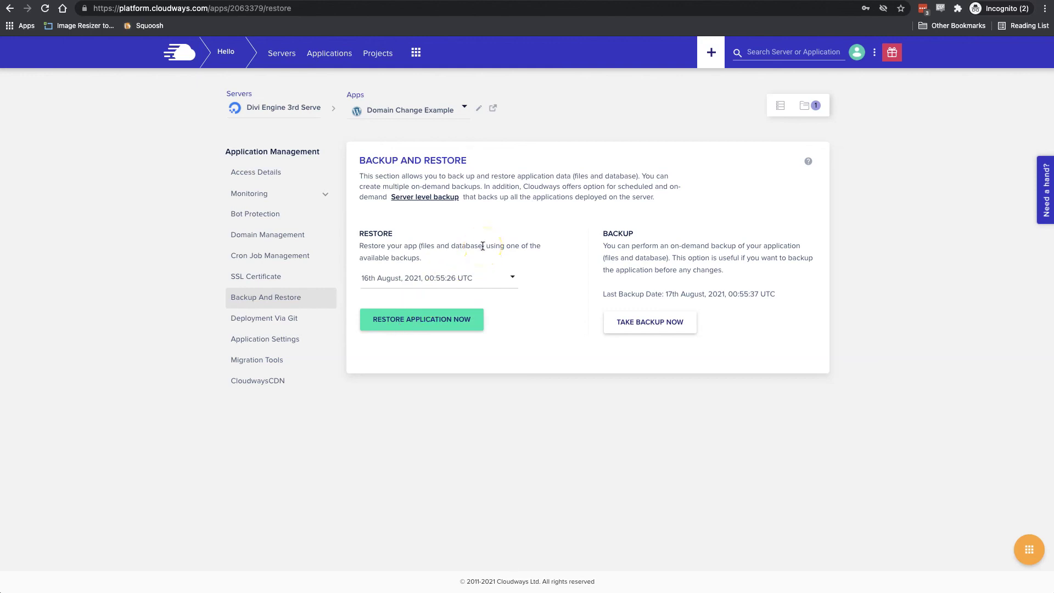